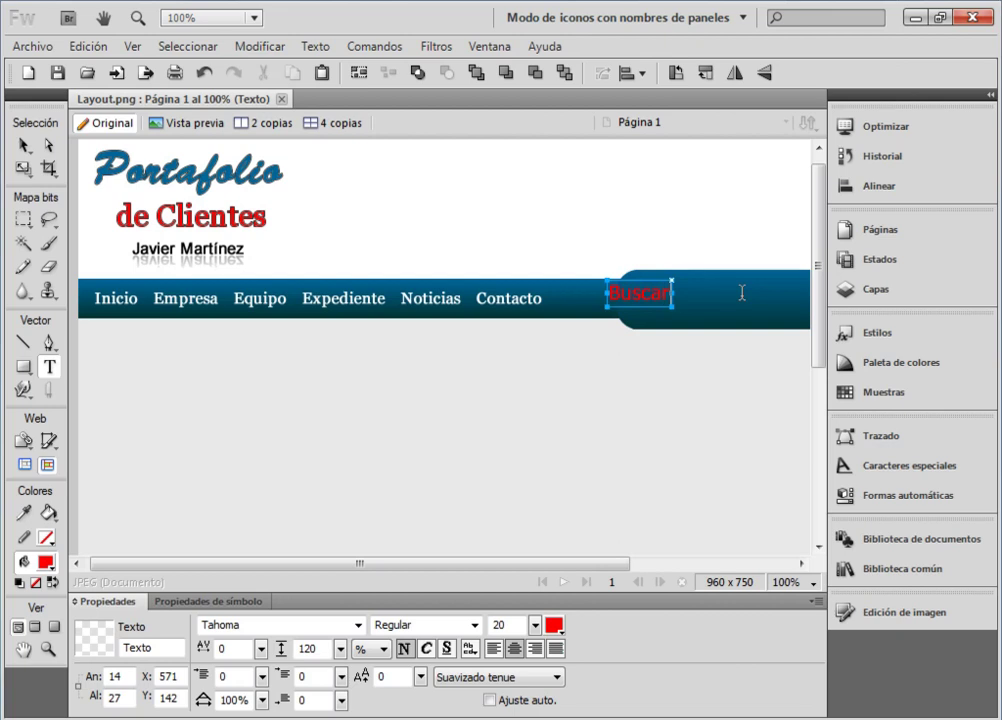
Complete the search label text as "Buscar:" and colour it white
text(:)
click(553, 625)
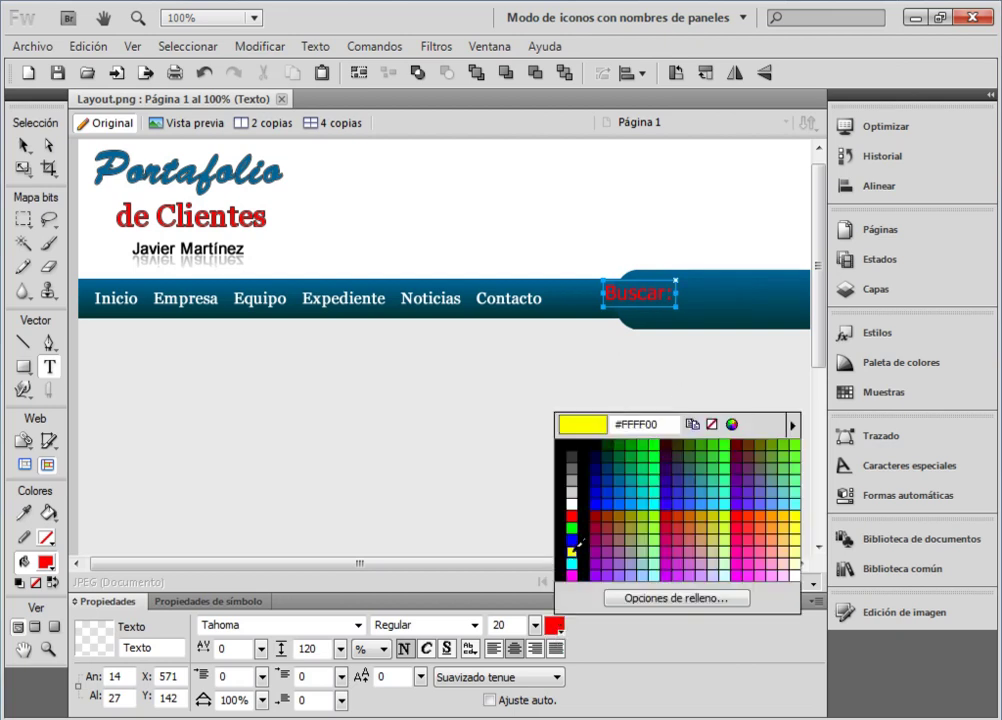
click(572, 504)
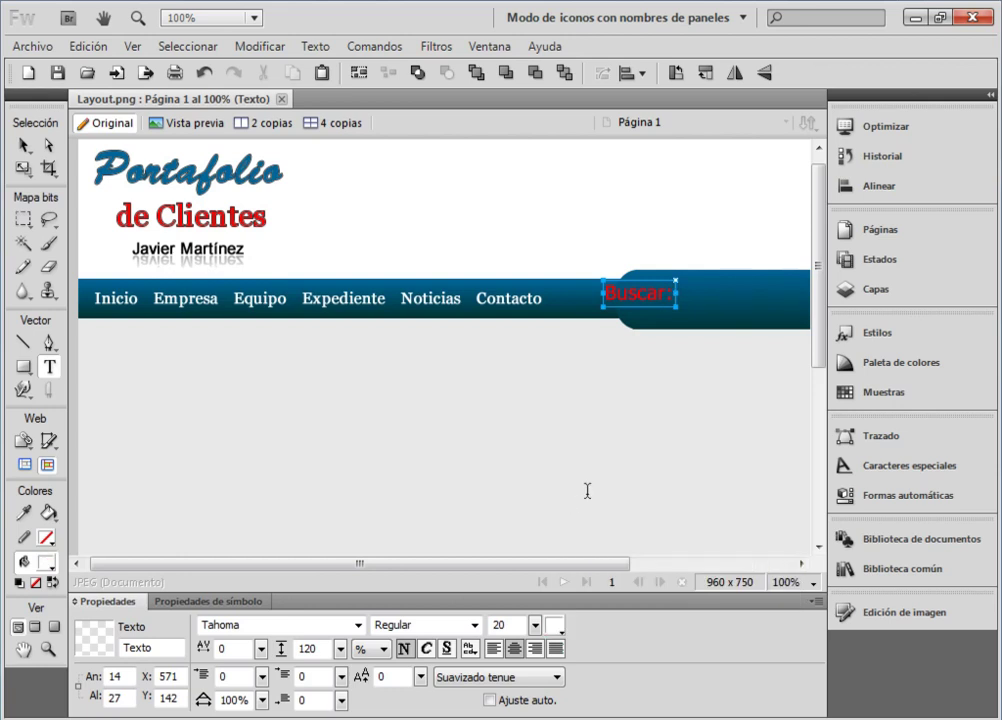
drag(676, 292, 615, 309)
click(555, 622)
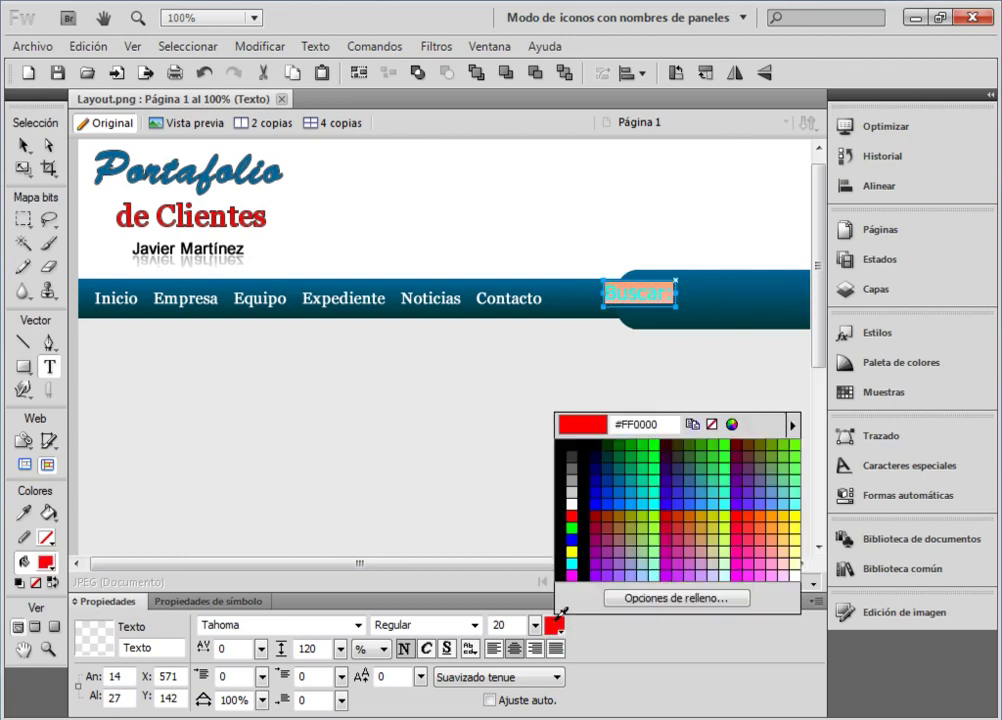
click(572, 504)
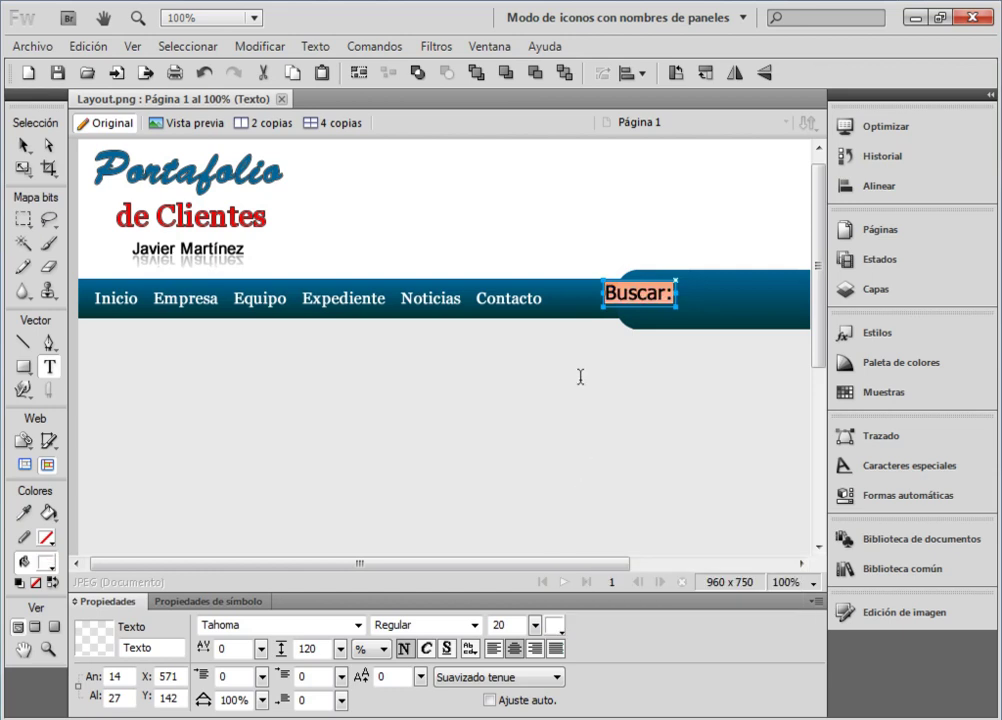
key(Escape)
Match the "Buscar:" label to the navigation menu text by setting its font to Georgia and its size to 16
click(483, 300)
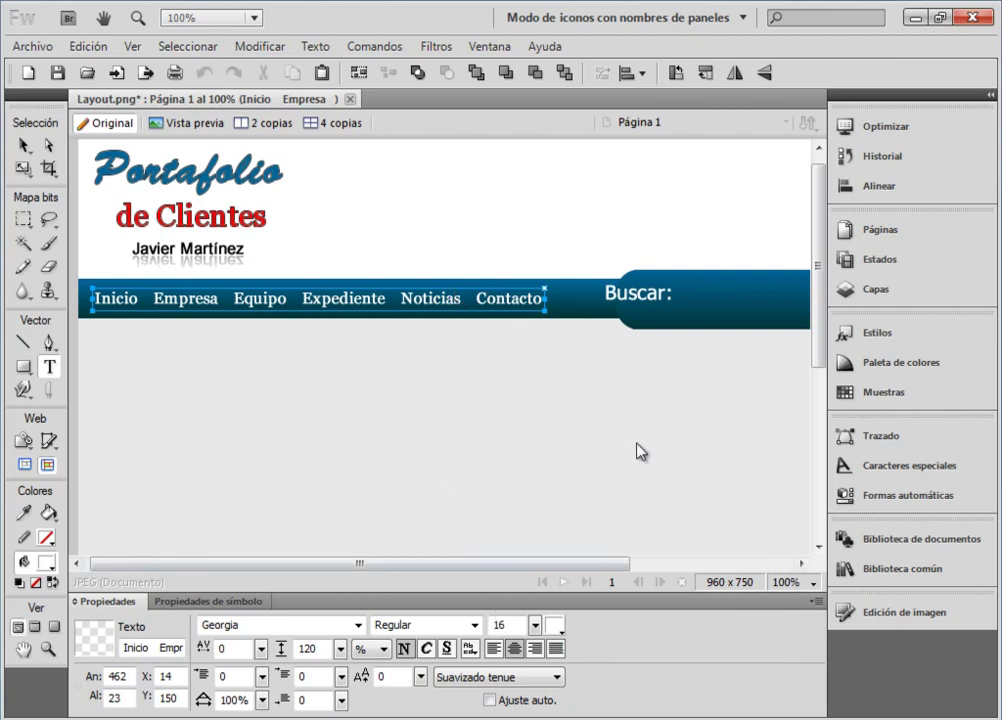
click(666, 300)
key(Left)
key(Left)
key(Left)
key(Left)
key(Left)
key(ctrl+a)
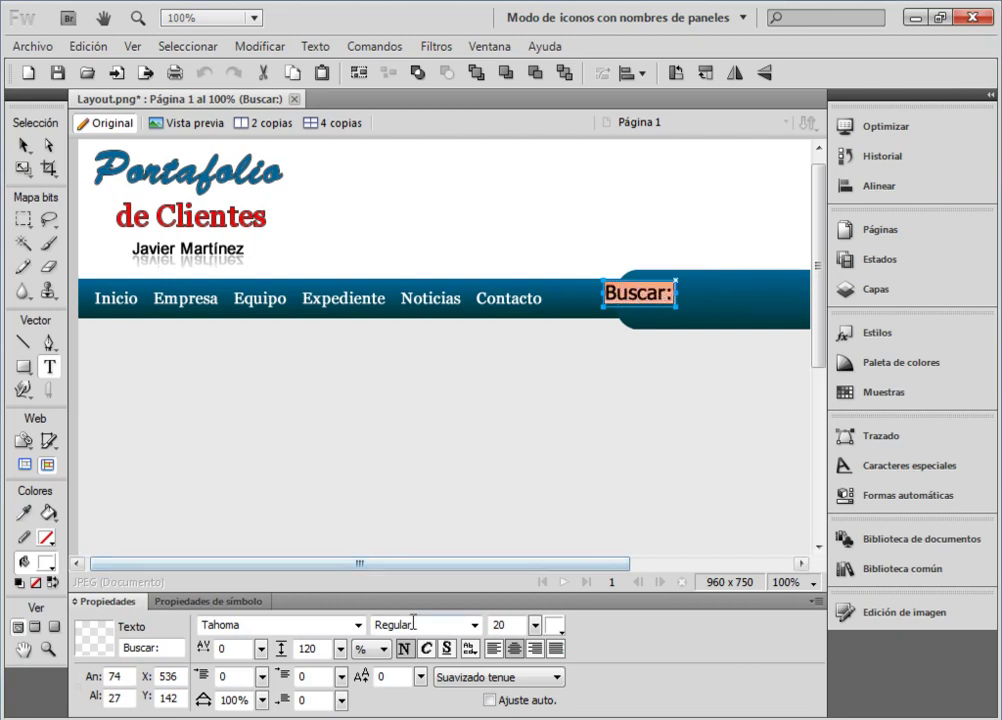
click(357, 625)
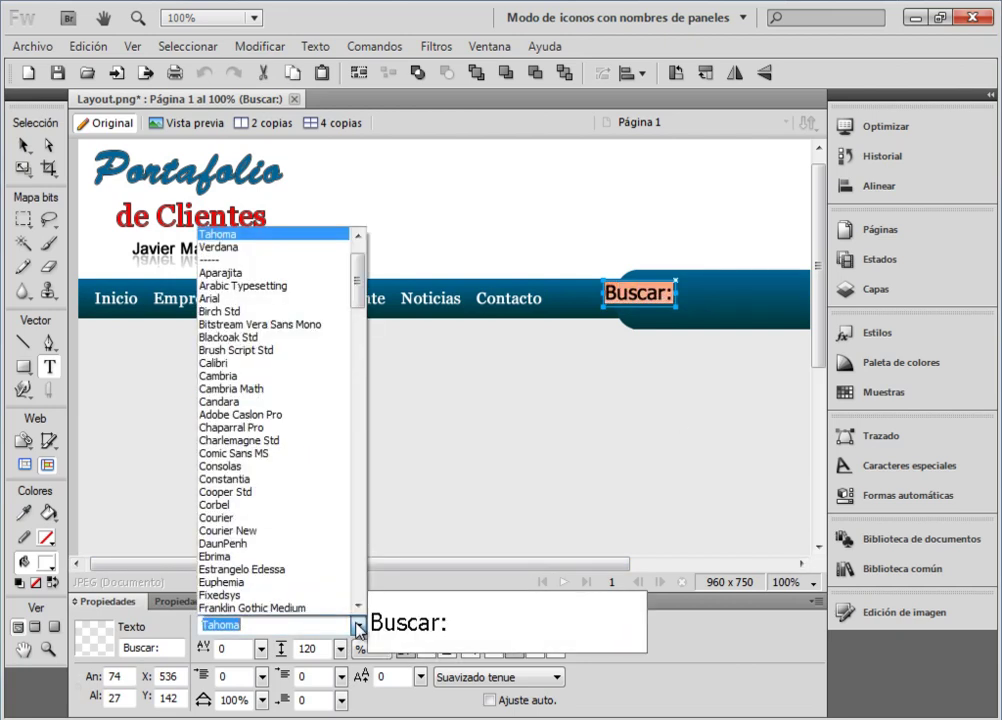
drag(360, 300, 358, 345)
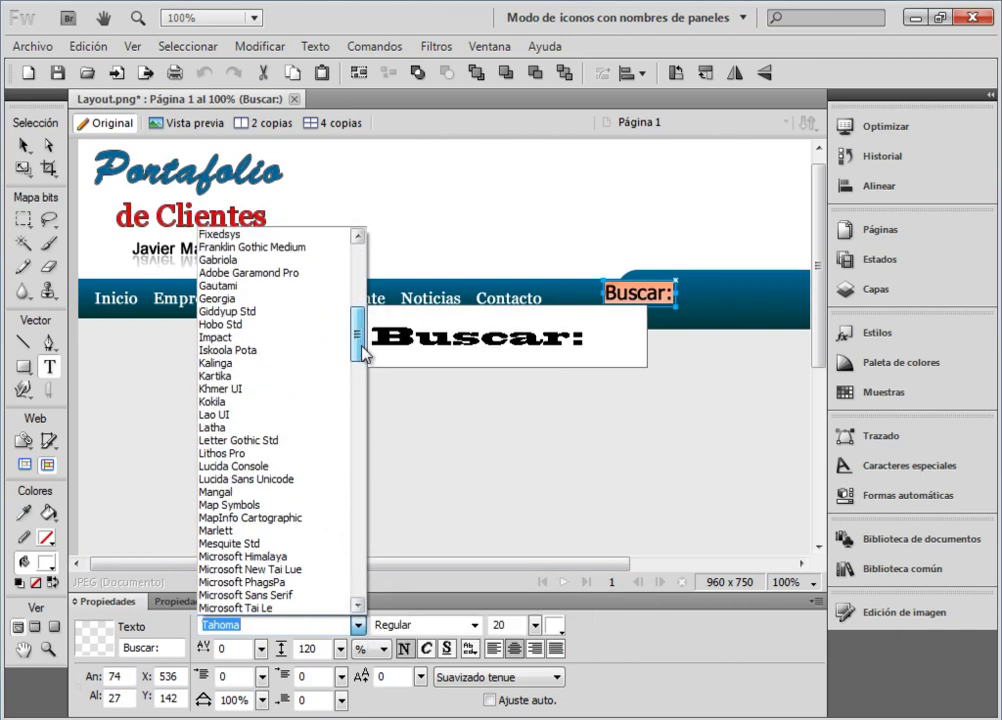
click(230, 298)
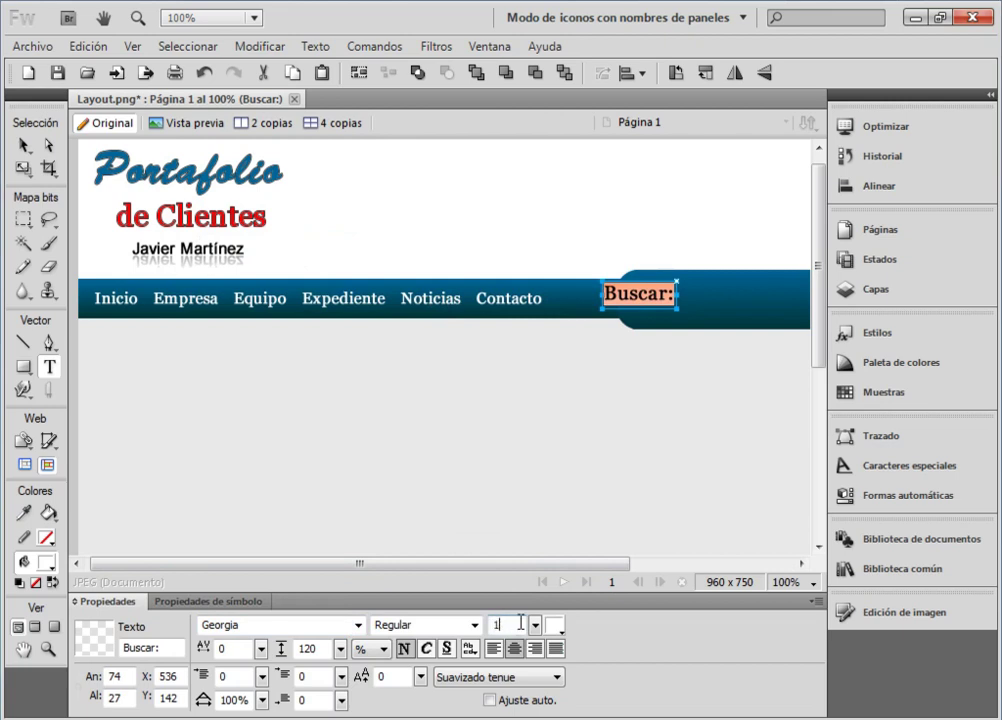
key(Return)
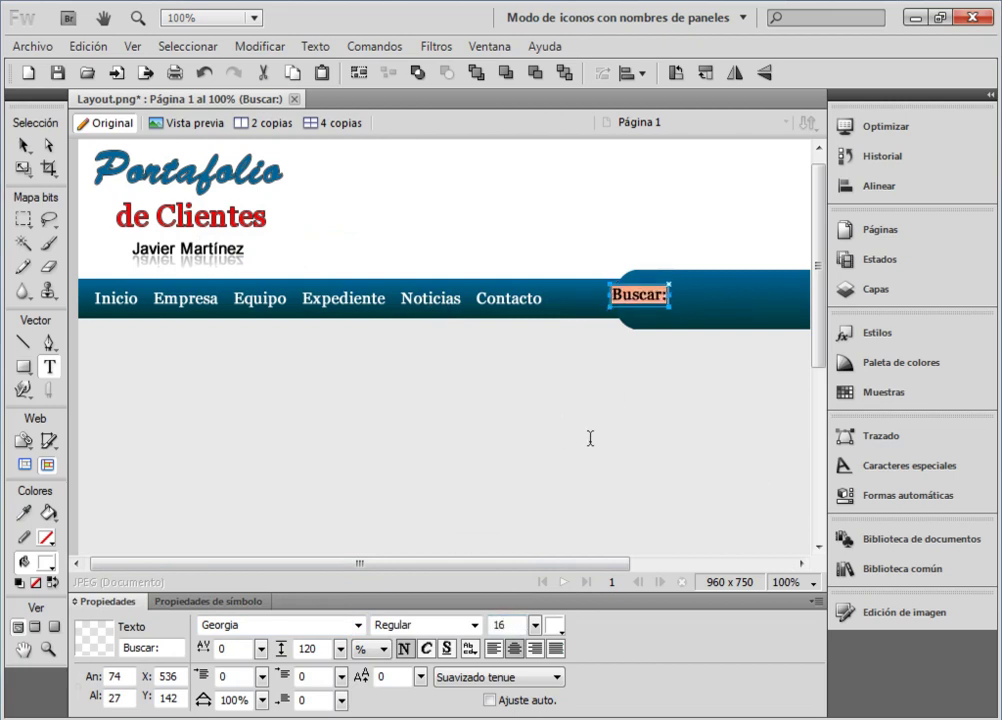
key(Escape)
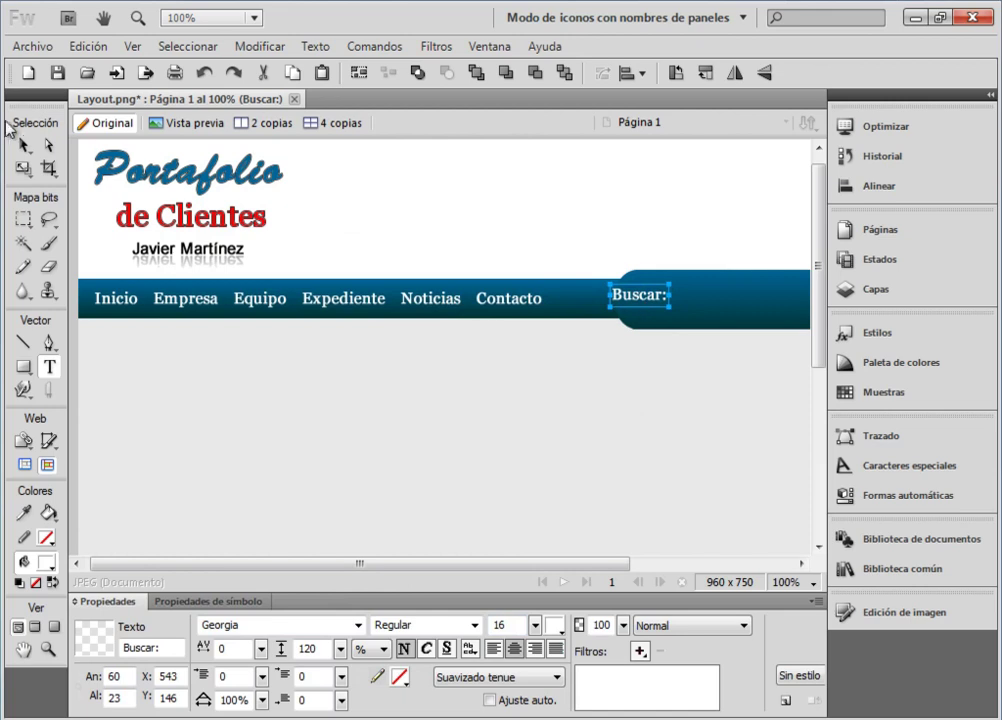
Move the "Buscar:" label inside the left end of the rounded bar and place a copy of it near the bar's right end
click(24, 146)
drag(658, 301, 678, 305)
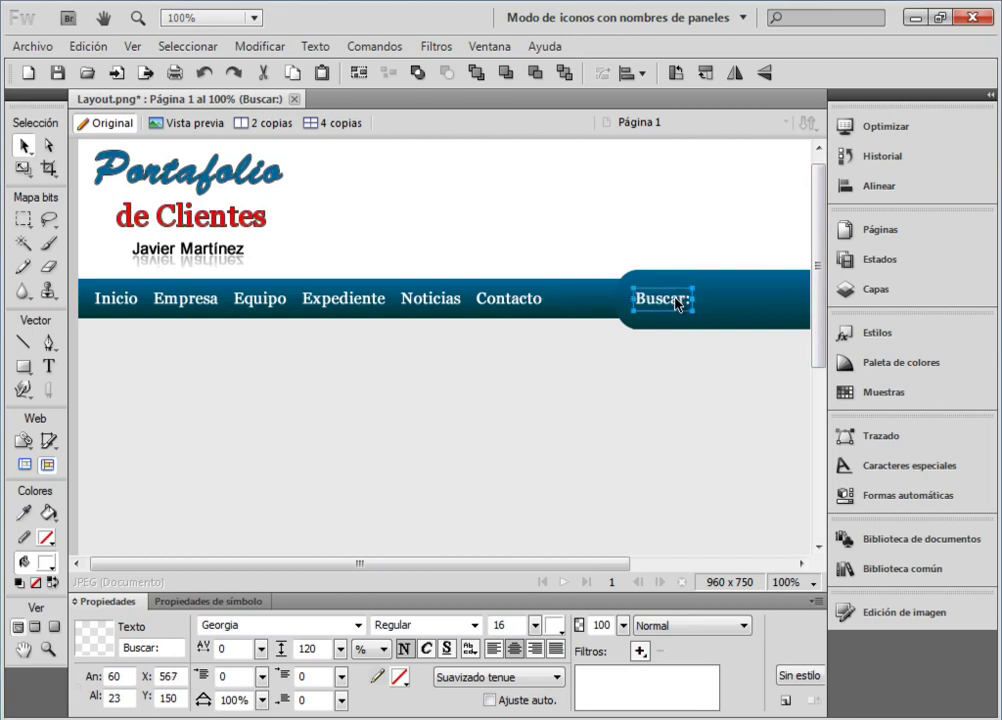
click(757, 565)
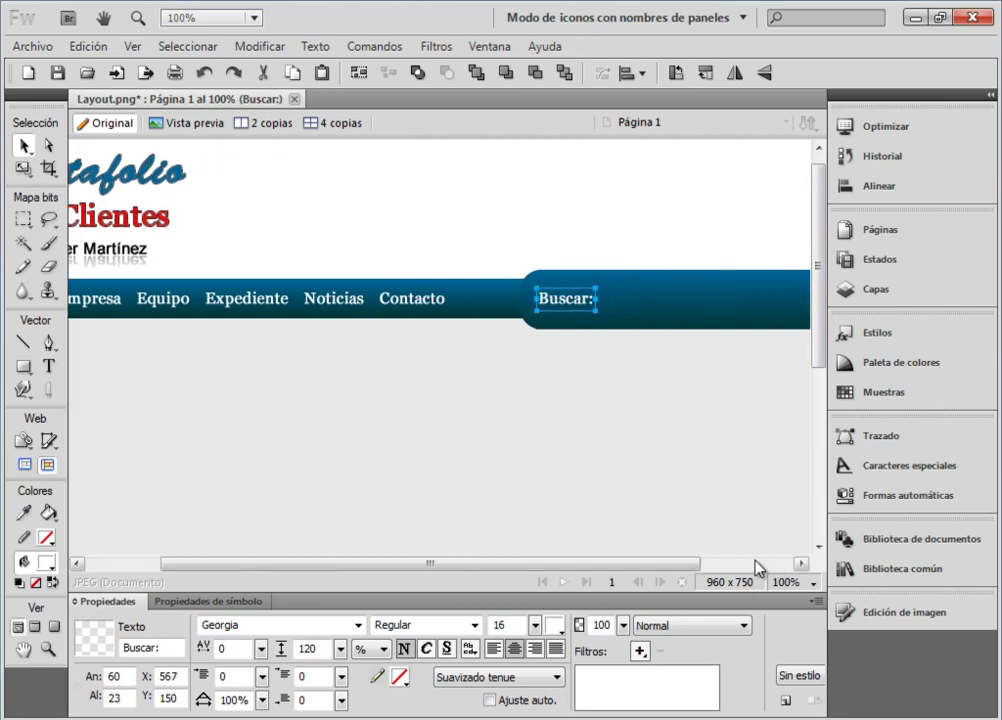
click(801, 564)
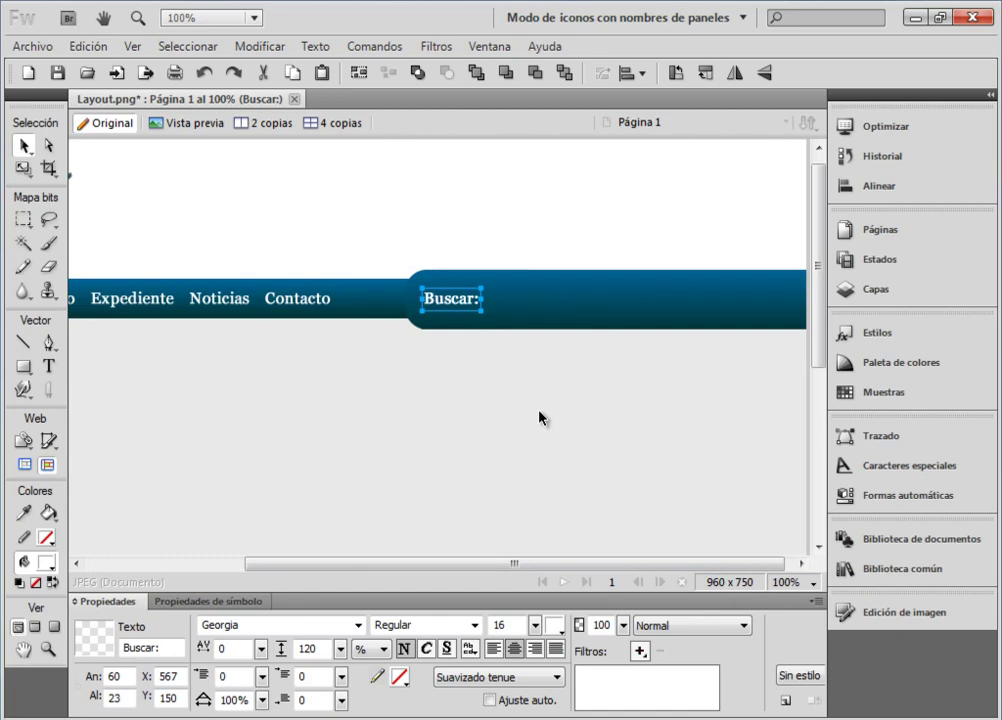
drag(455, 298, 752, 304)
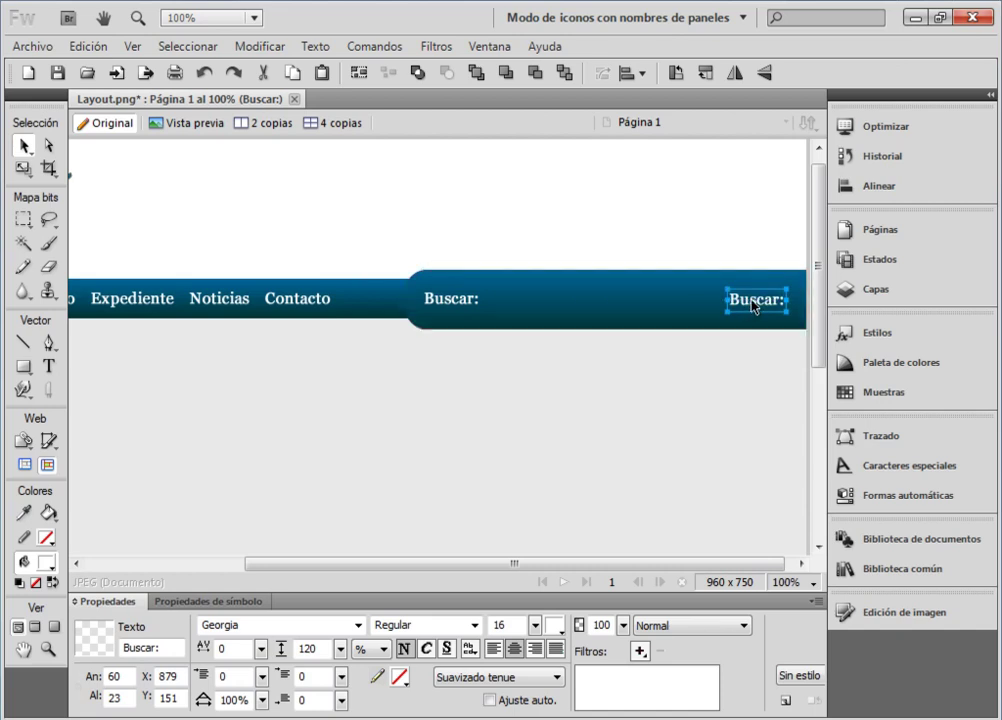
Remove the colon from the copied label at the bar's right end so it reads "Buscar"
double_click(752, 304)
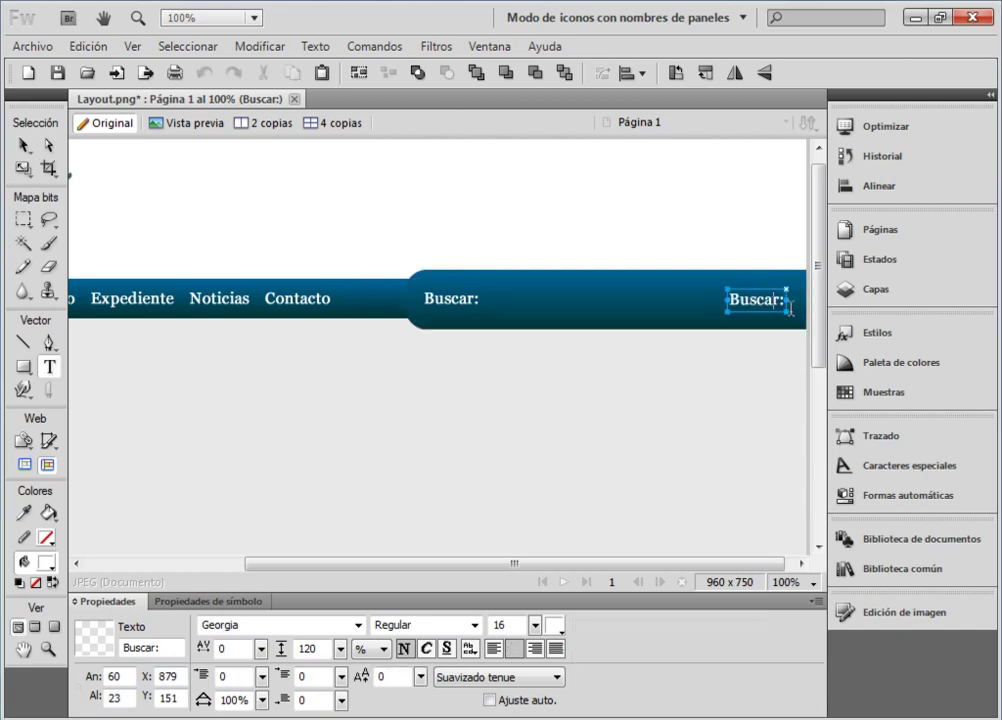
key(BackSpace)
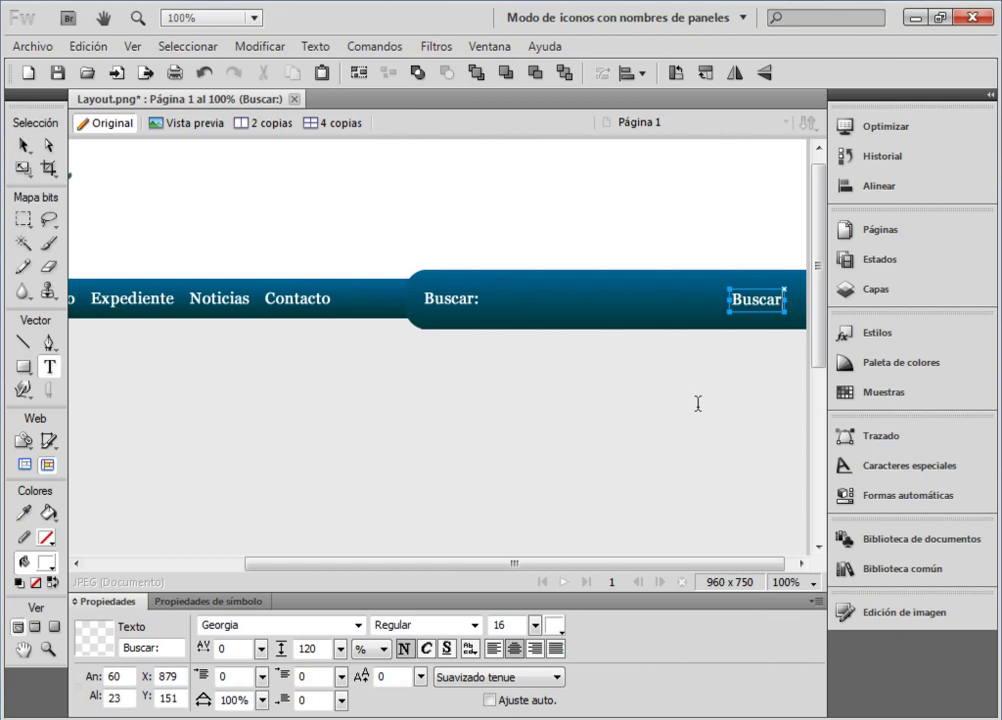
click(668, 461)
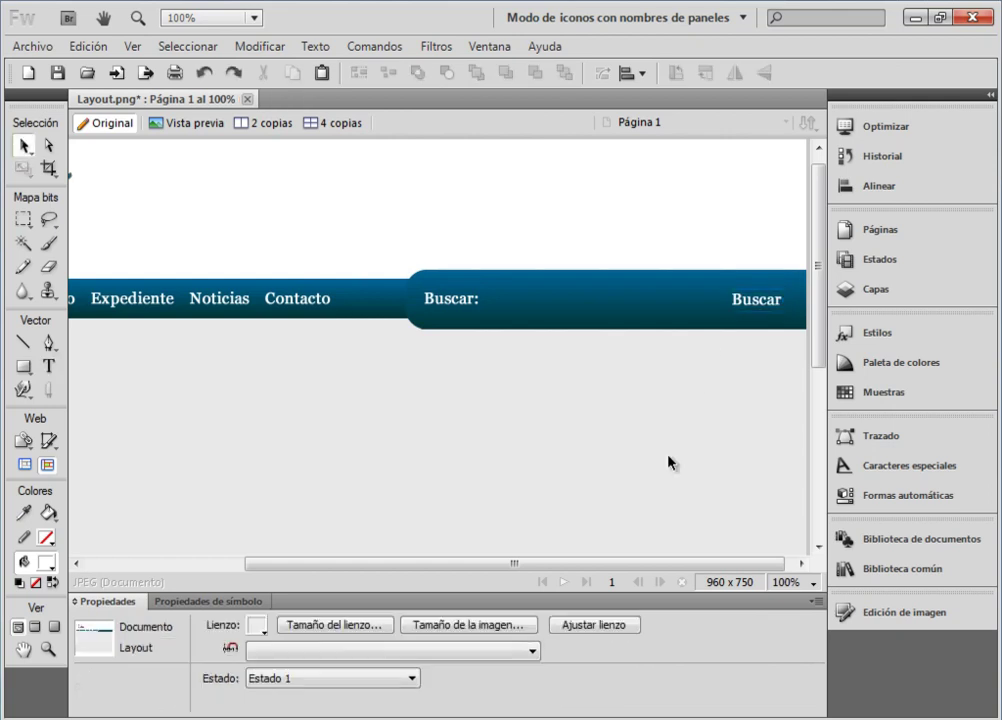
click(748, 305)
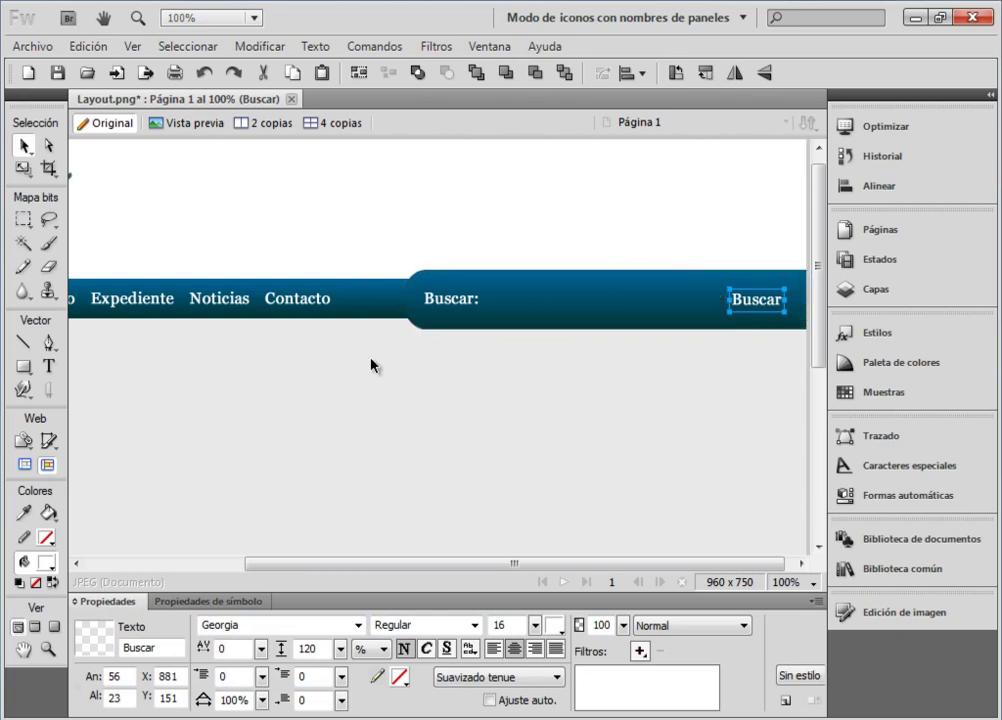
click(521, 400)
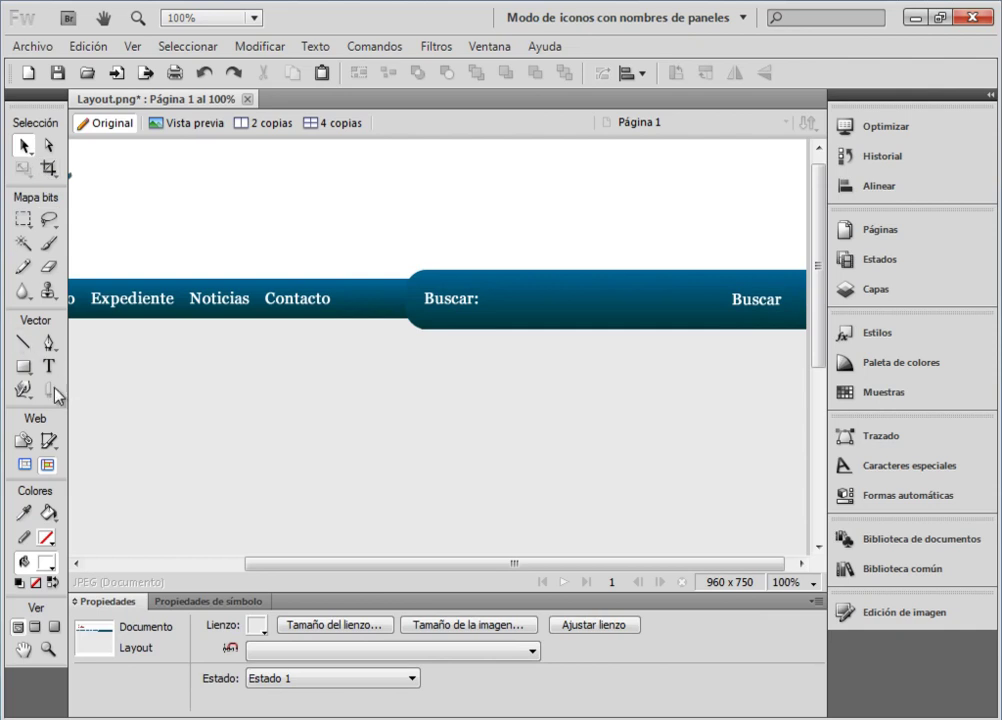
Colour the "Buscar" text at the bar's right end dark grey #333333
click(25, 367)
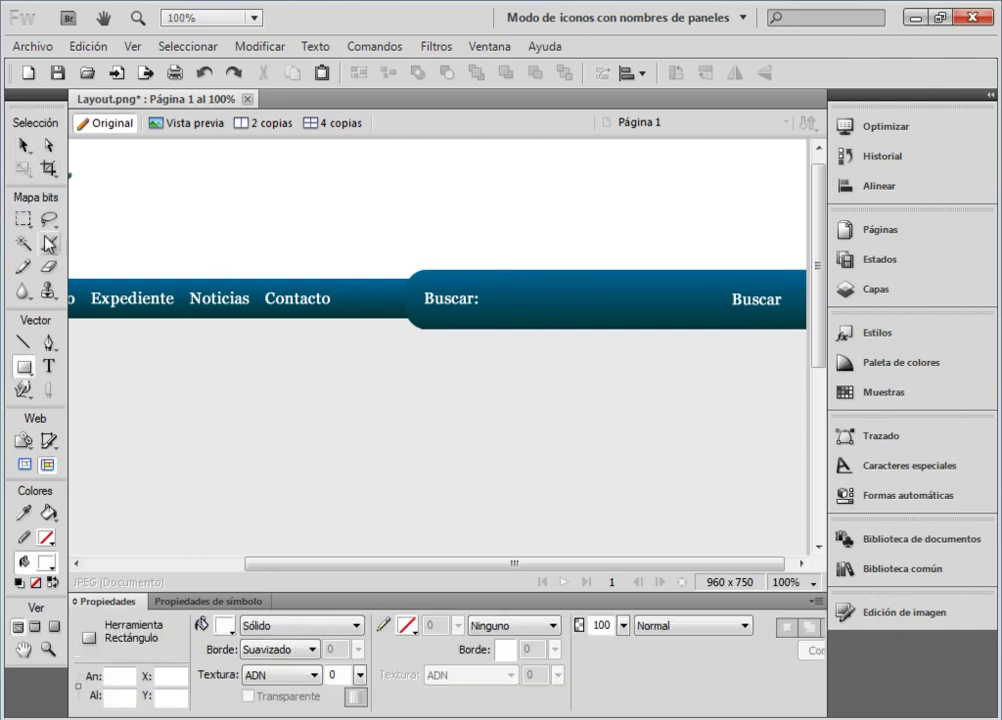
click(48, 145)
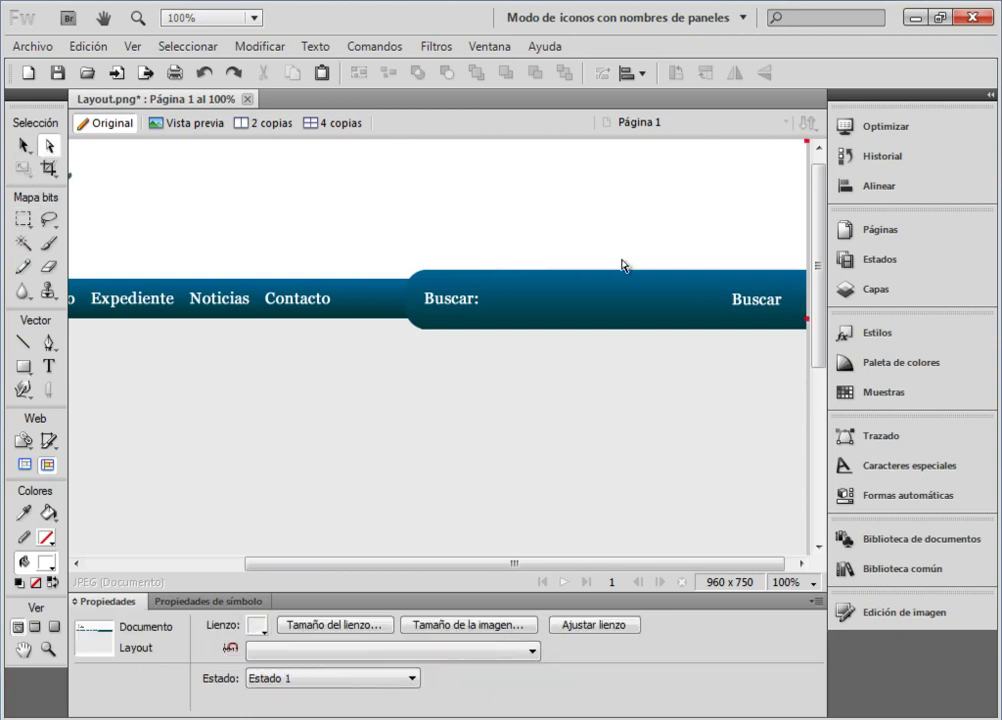
click(776, 304)
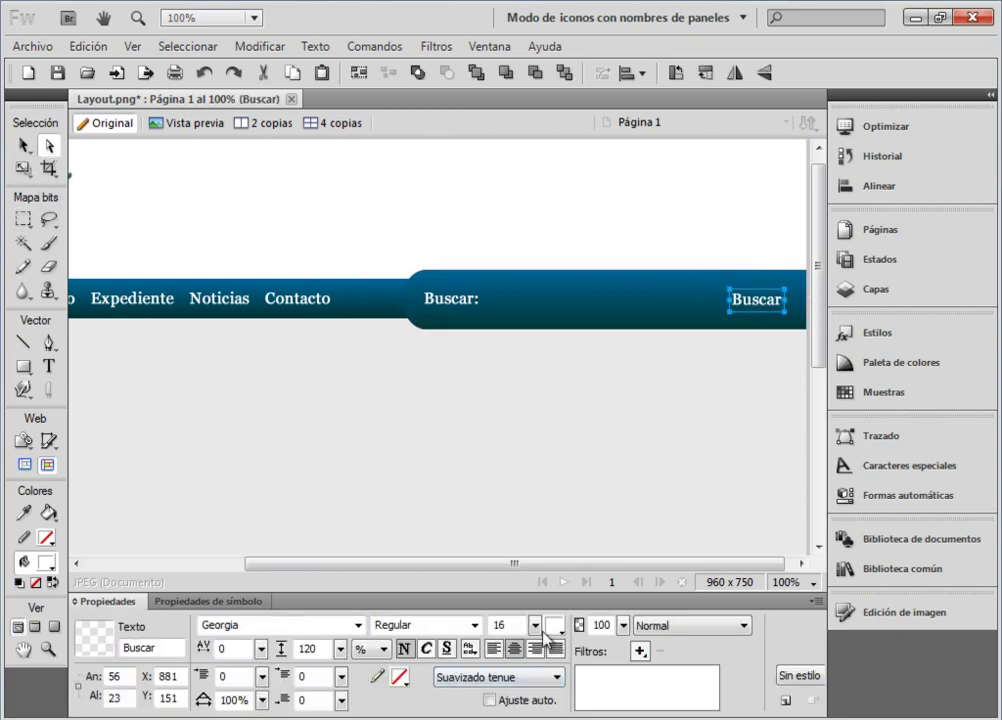
click(548, 629)
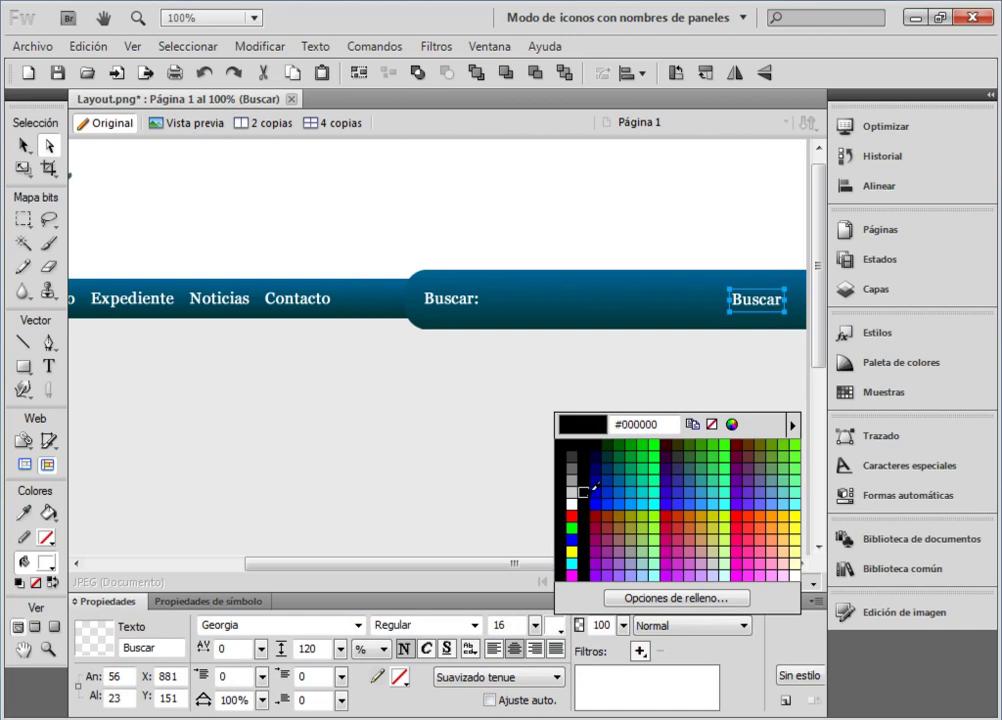
click(573, 459)
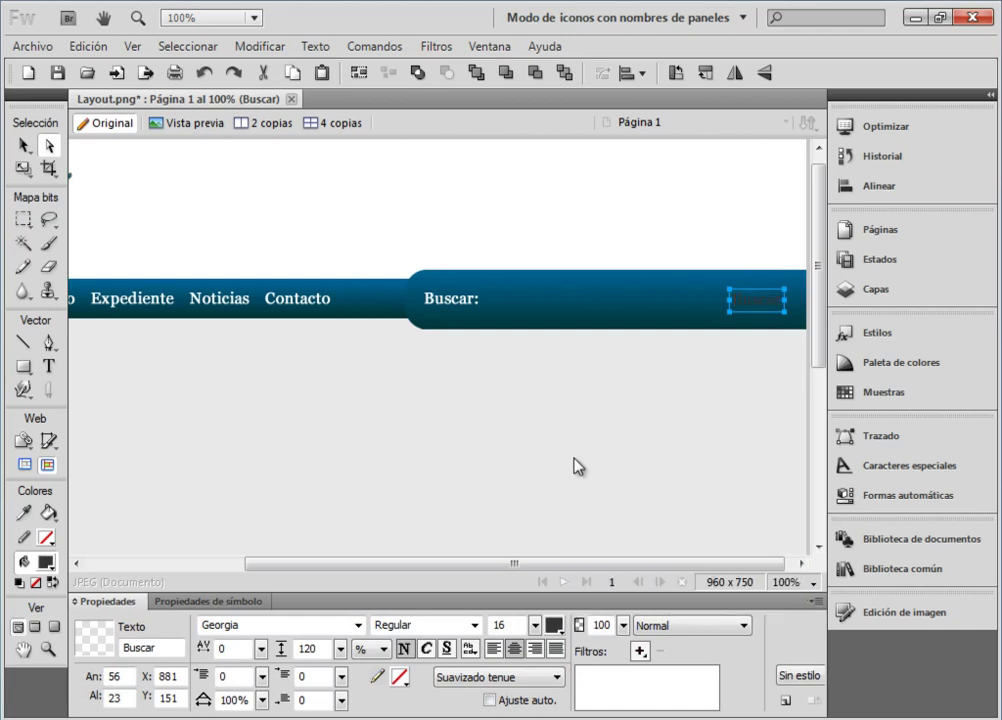
click(565, 456)
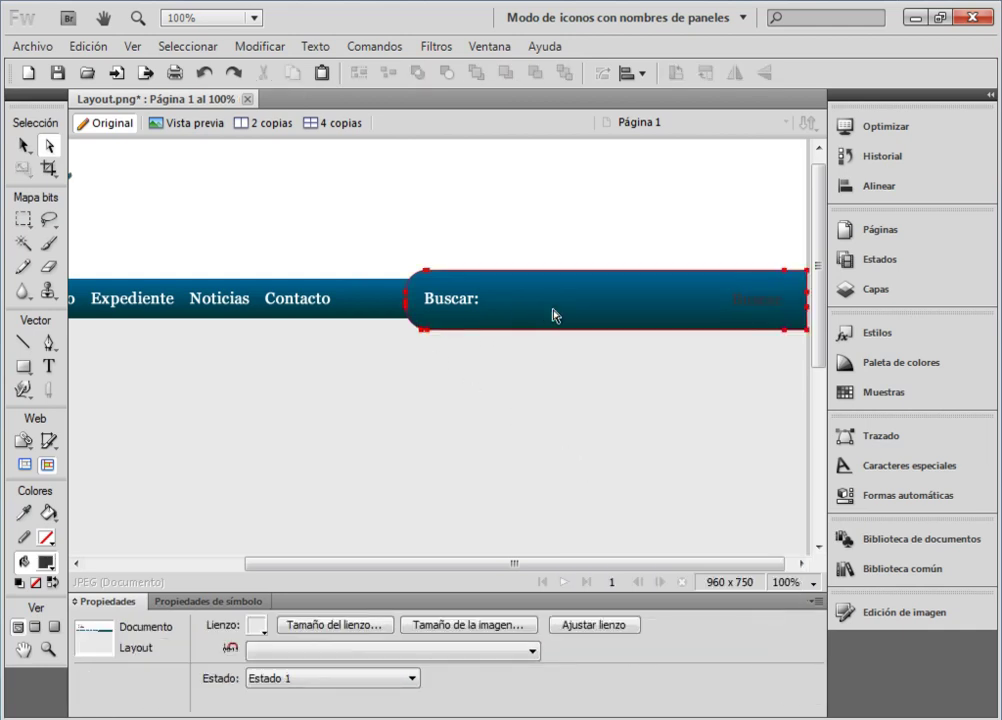
Draw a rectangle between the "Buscar:" label and the "Buscar" text, sized 245 px wide and 25 px high
click(25, 372)
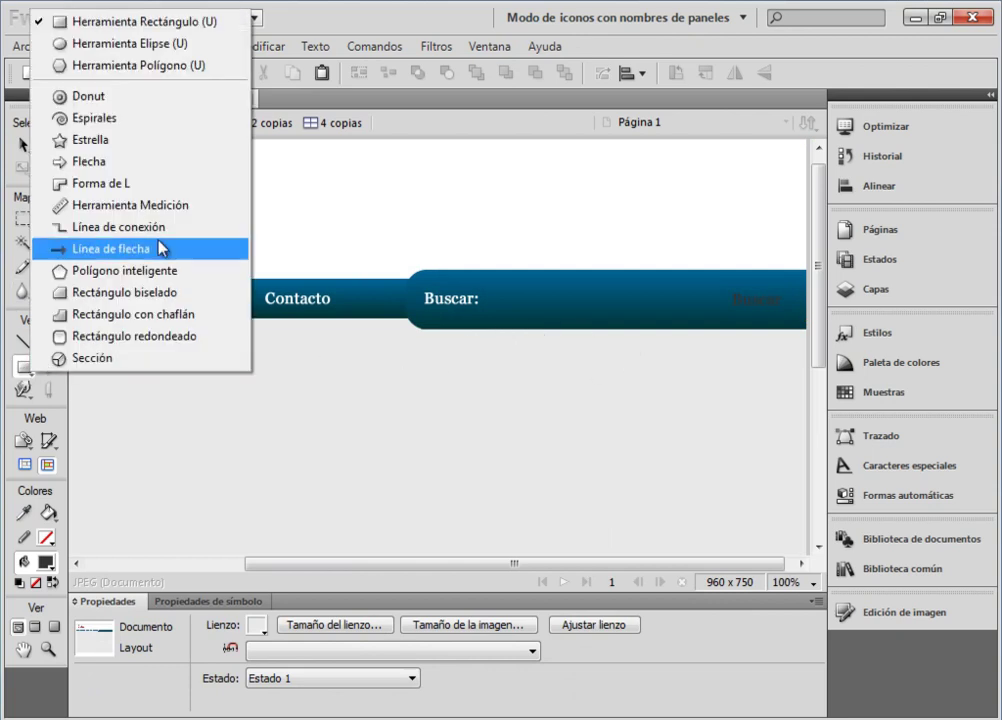
click(115, 21)
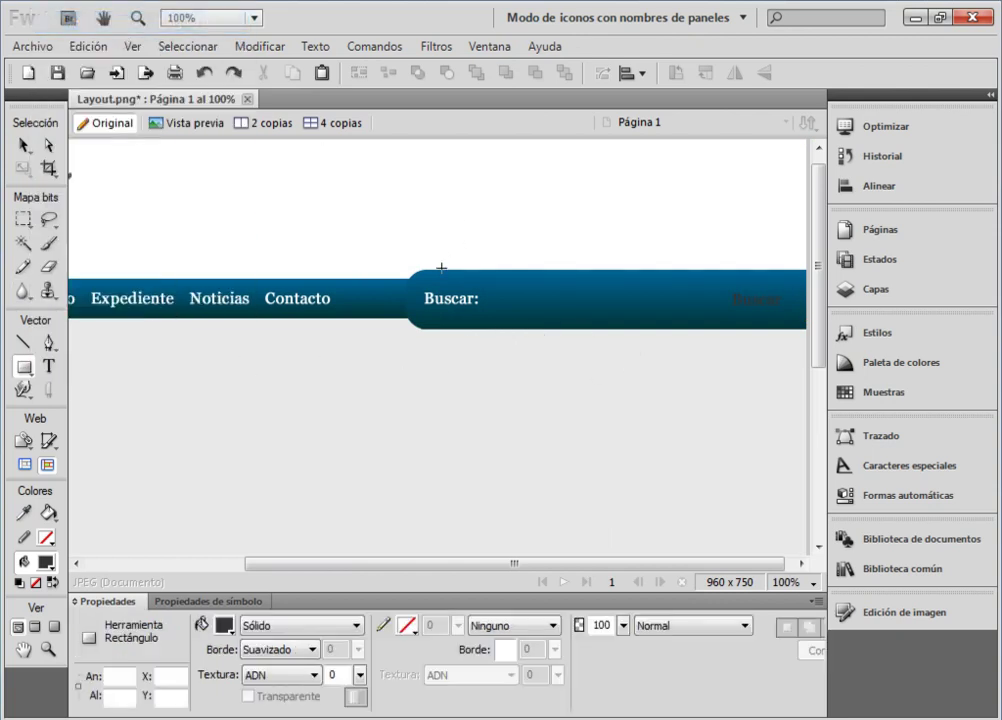
drag(481, 288, 698, 314)
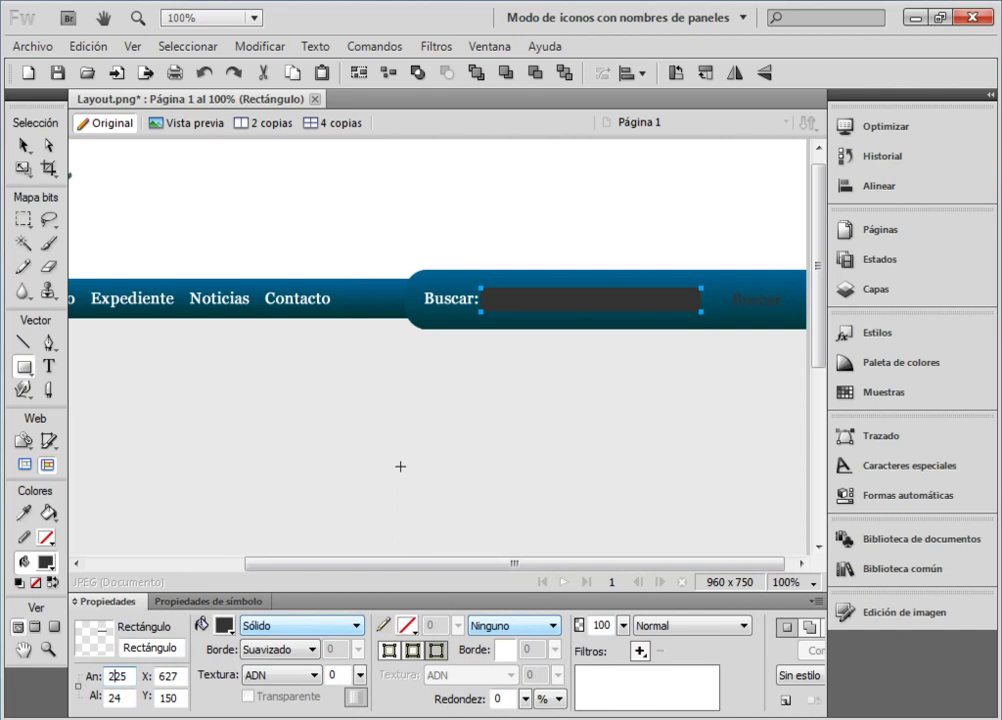
key(Return)
key(Return)
text(25)
click(24, 145)
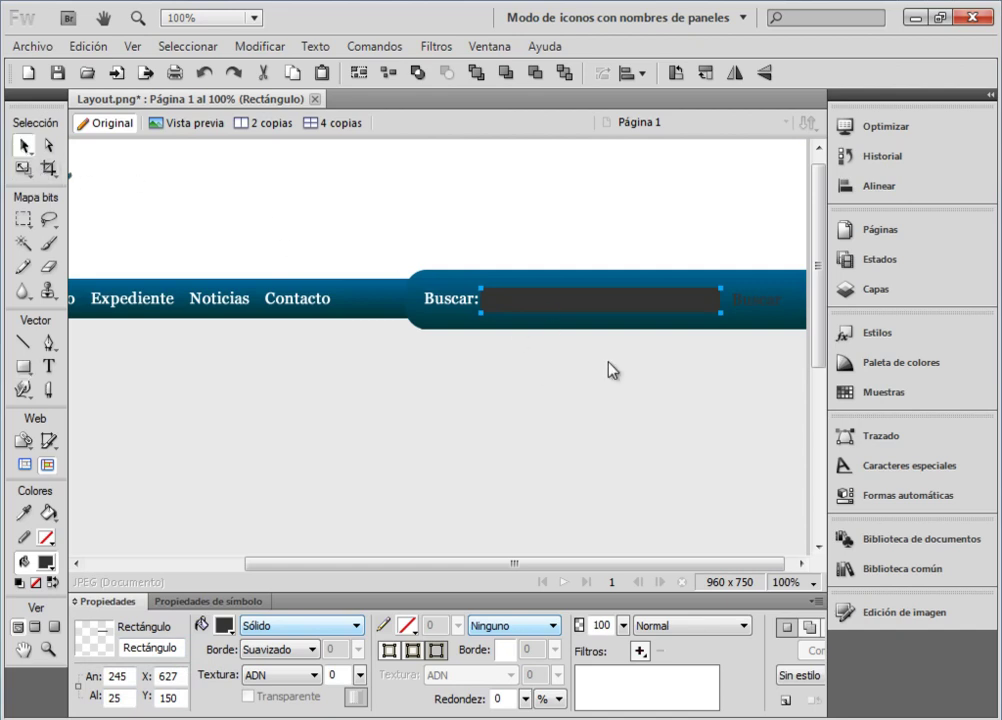
Give the search field rectangle a white fill and a 1-pixel soft #006699 stroke
click(224, 623)
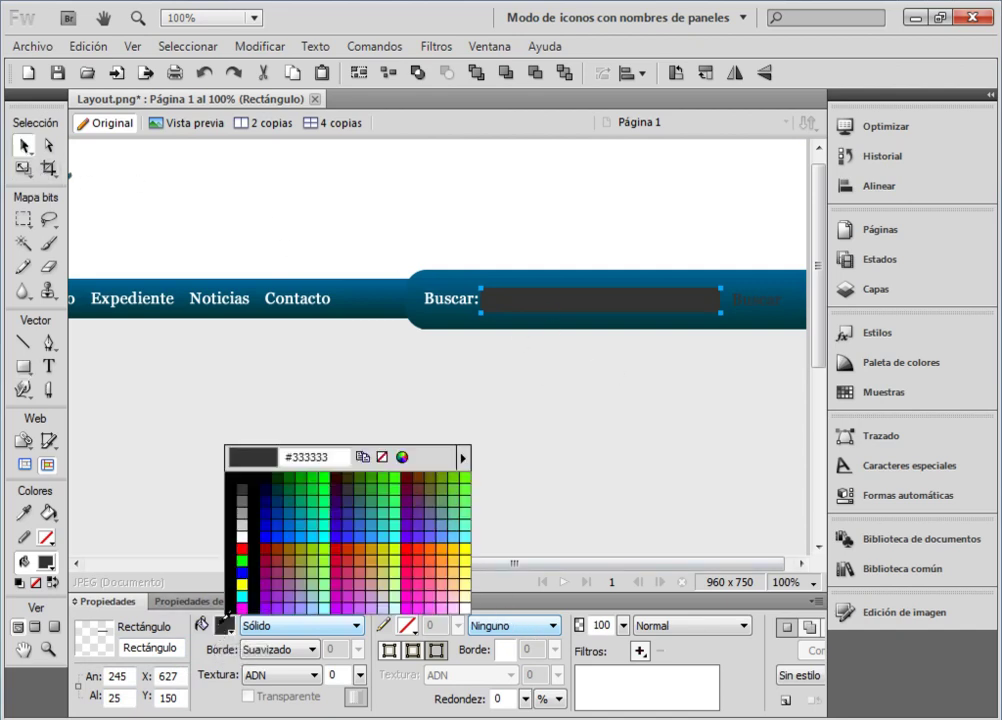
click(244, 535)
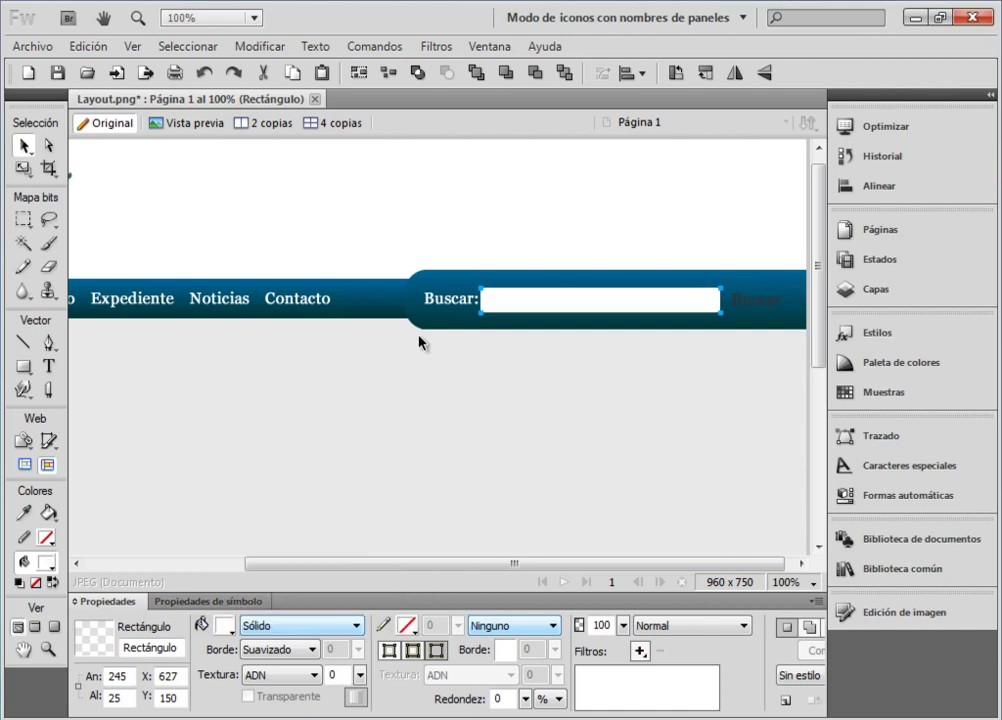
click(410, 626)
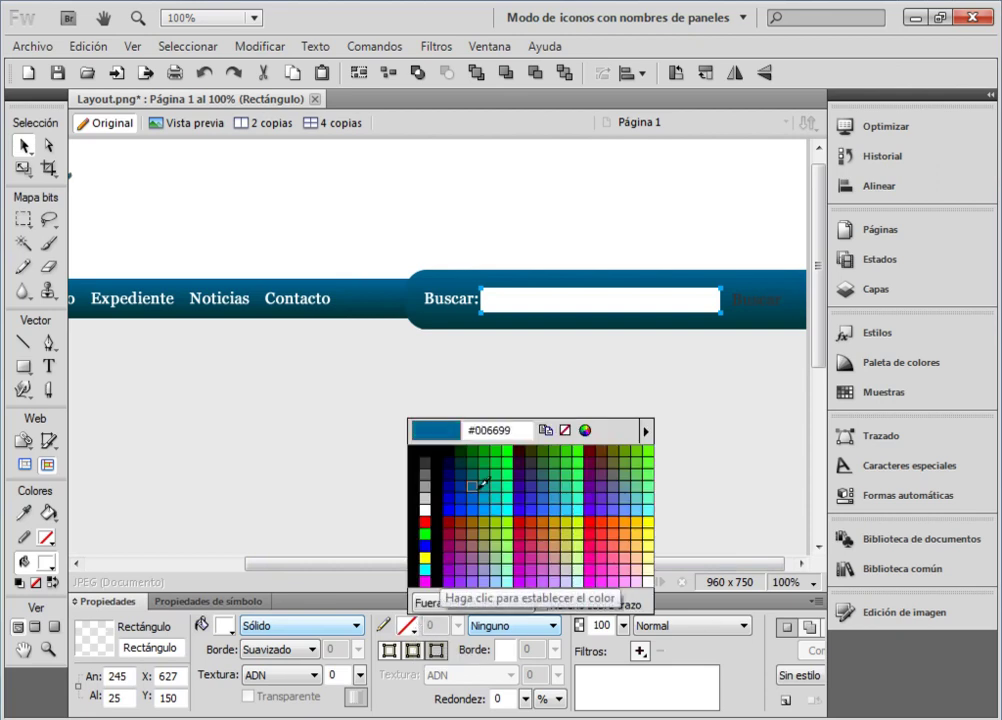
click(476, 490)
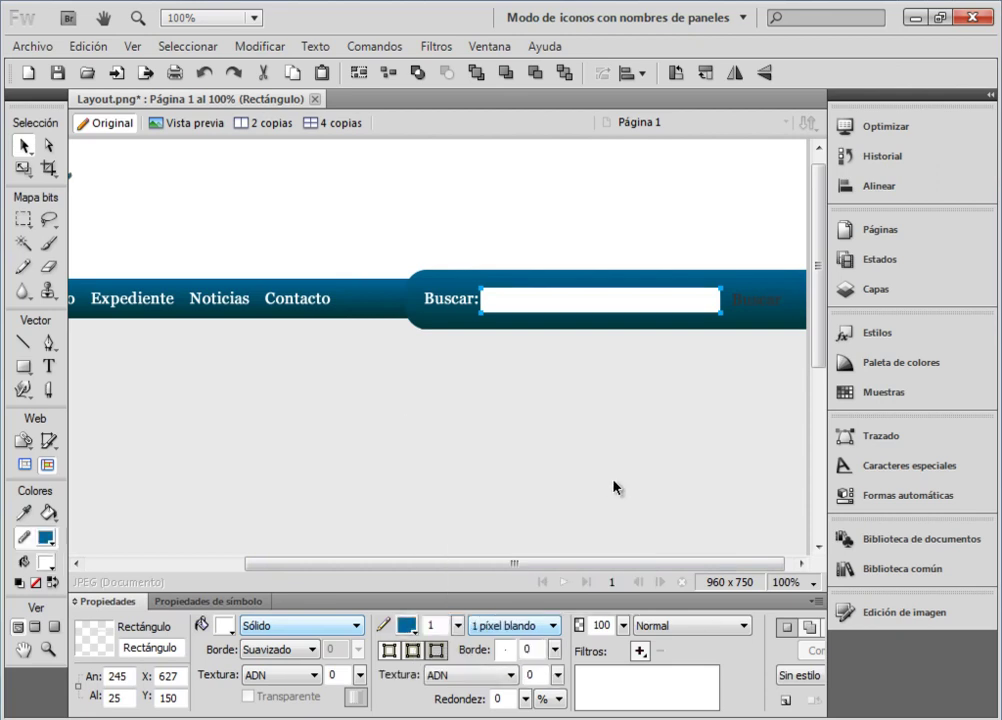
click(617, 443)
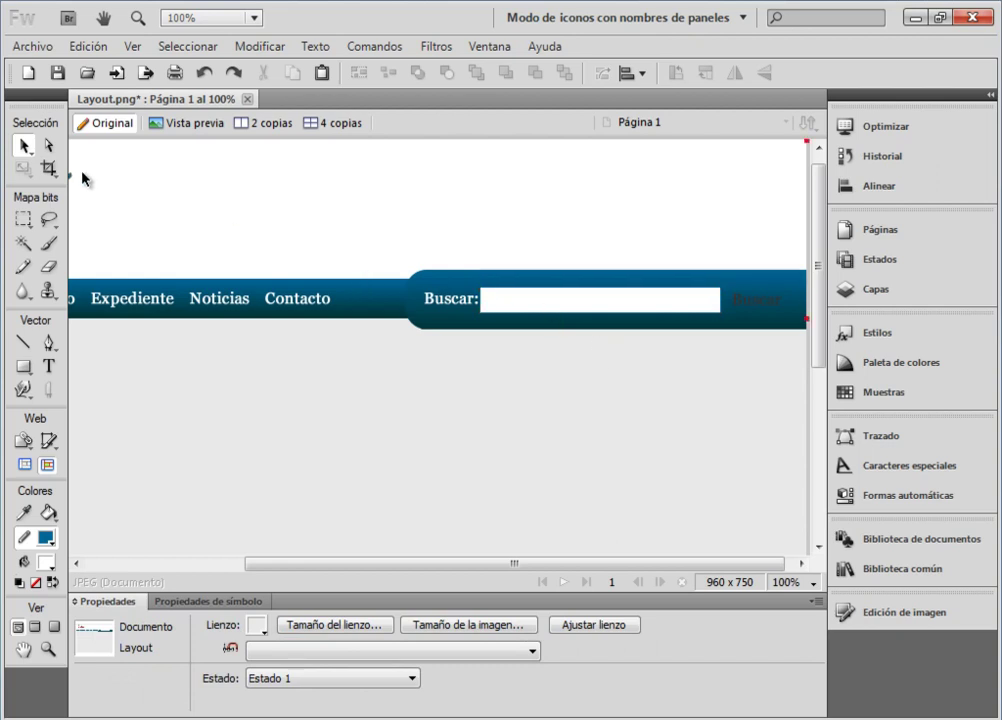
Place a copy of the white search field rectangle just below the navigation bar
click(49, 147)
mouse_move(568, 317)
mouse_down()
mouse_move(580, 318)
mouse_move(569, 320)
mouse_up()
click(650, 388)
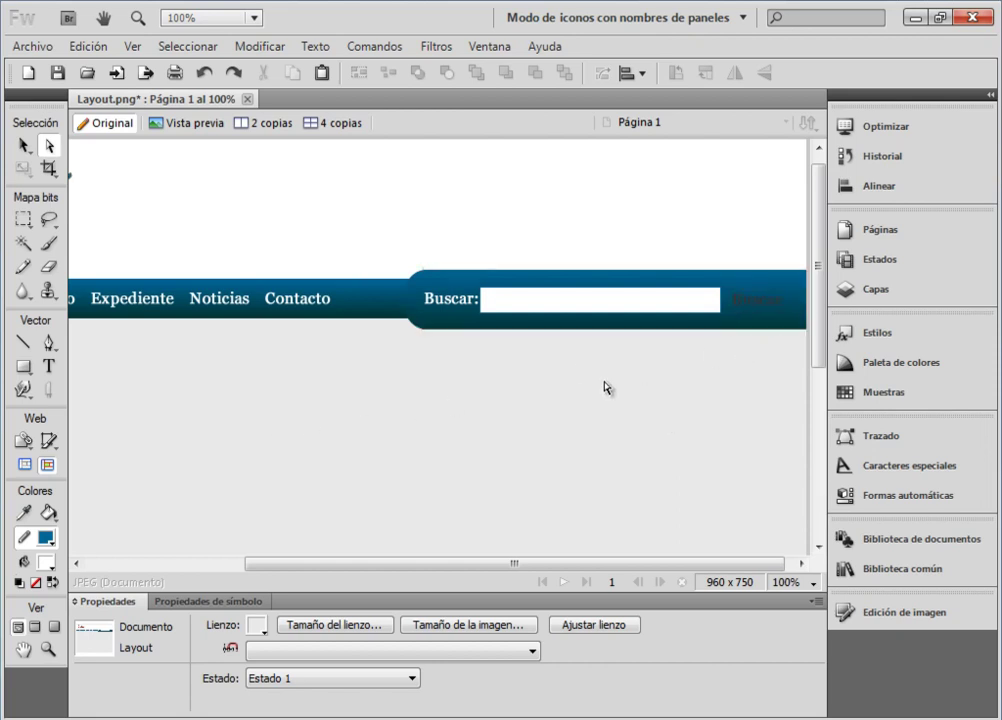
click(537, 309)
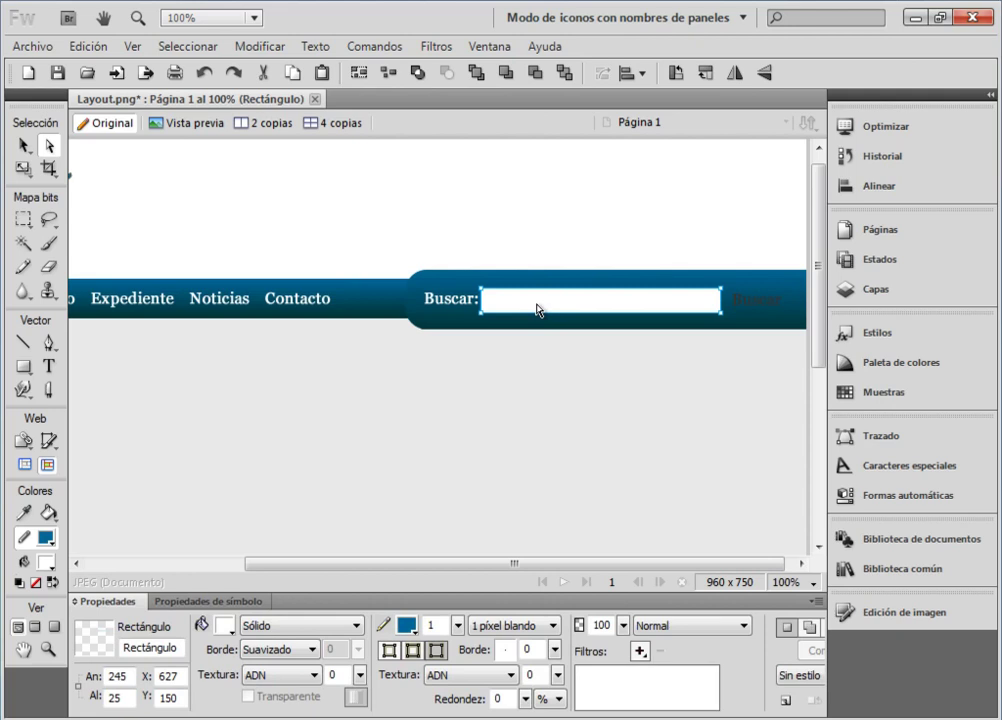
drag(537, 309, 537, 367)
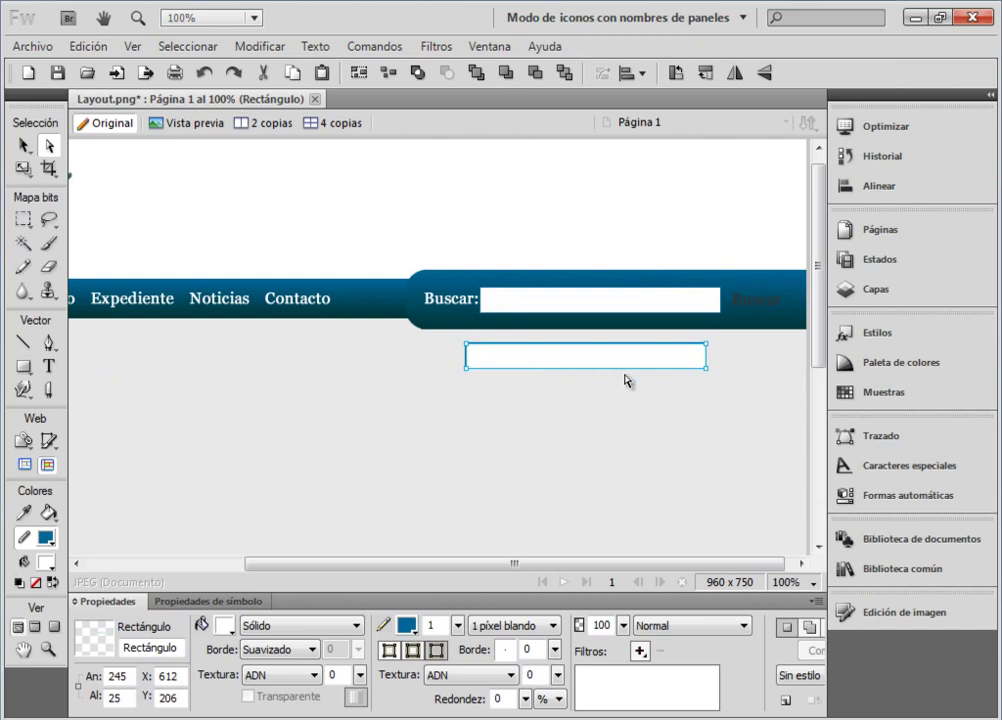
Set the copied rectangle's width to 80 px
double_click(129, 676)
key(BackSpace)
key(Return)
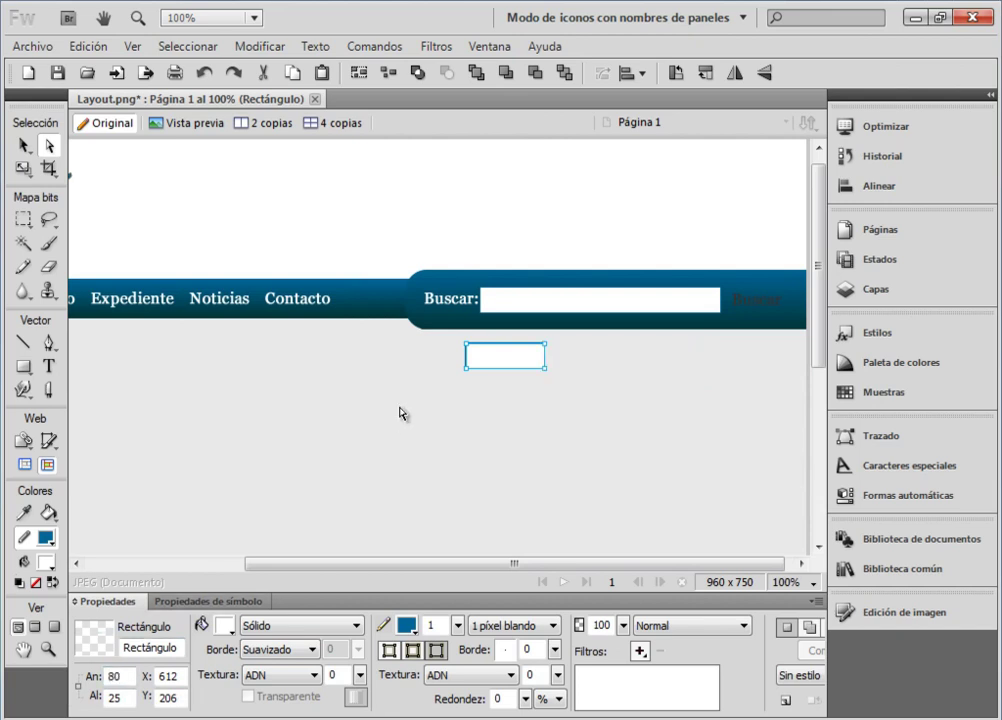
Move the dark "Buscar" text below the bar and put the 80 px rectangle in its place beside the search field
drag(498, 365, 760, 349)
click(756, 302)
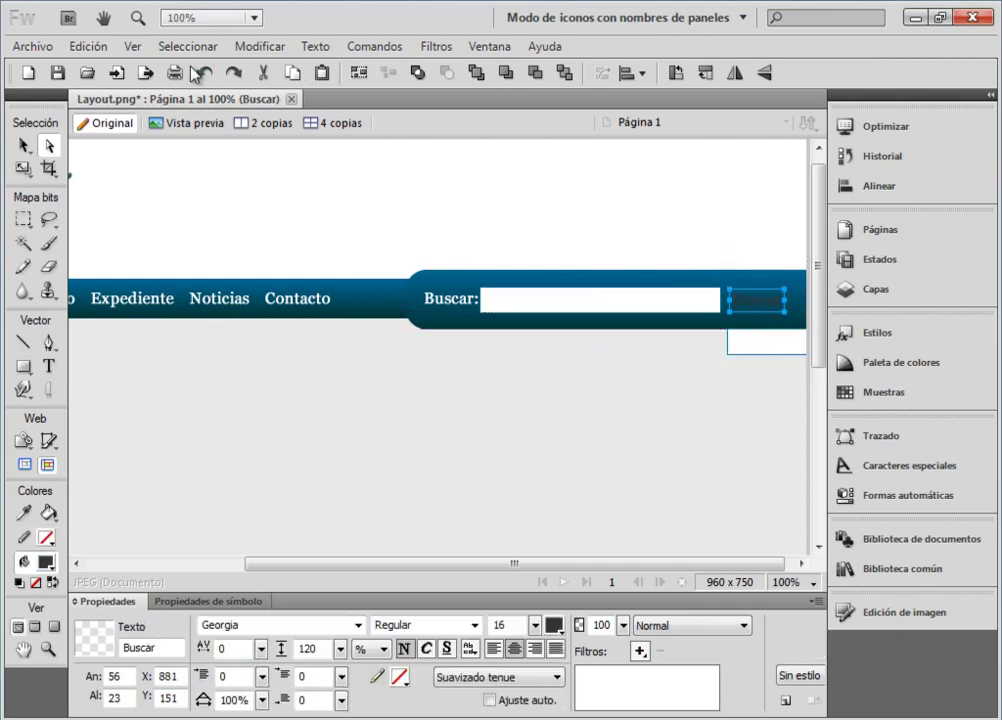
drag(745, 305, 662, 369)
drag(763, 342, 755, 311)
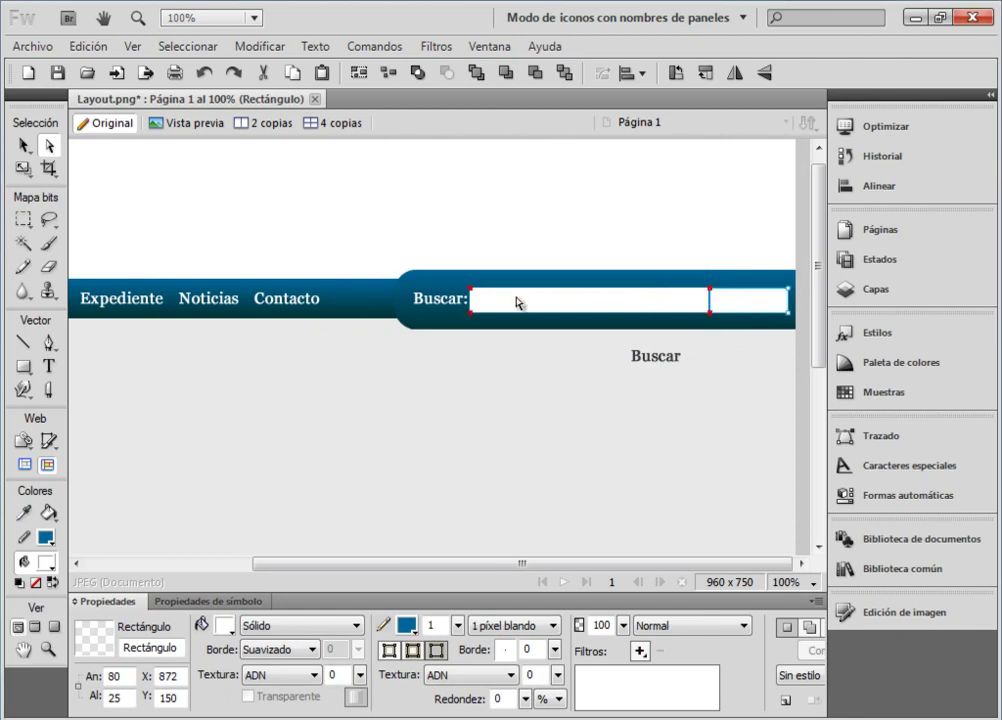
Nudge the white "Buscar:" label a few pixels left, away from the search field
click(440, 298)
key(Left)
key(Left)
key(Left)
key(Left)
key(Left)
key(Left)
key(Left)
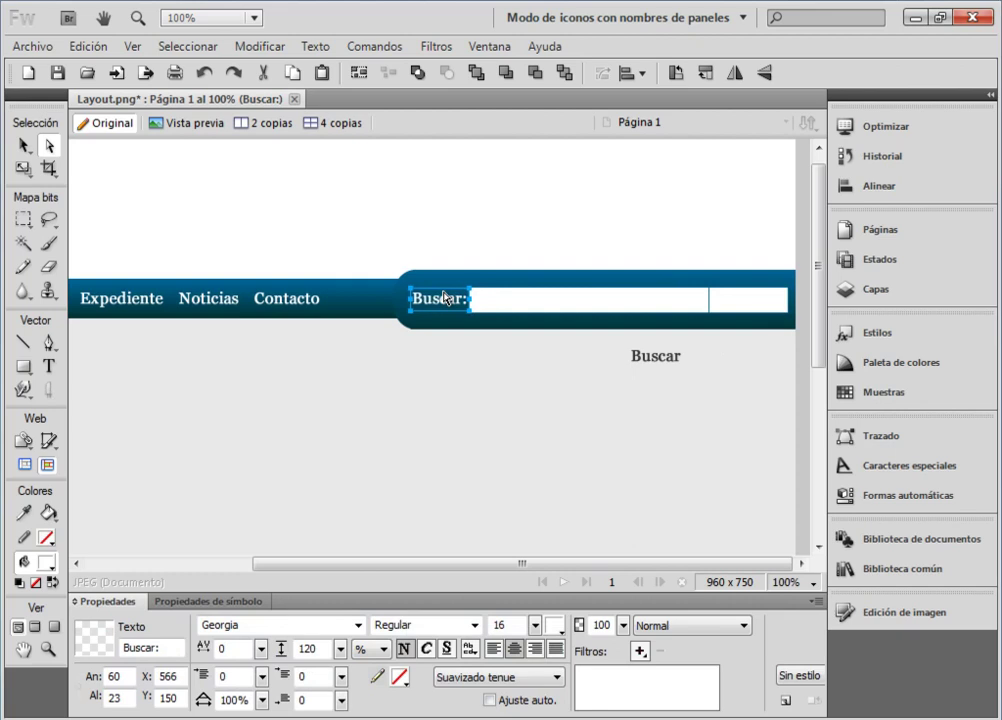
Nudge the search field rectangle left and up to X 618, Y 149, leaving a gap before the button rectangle
click(533, 310)
key(Left)
key(Left)
key(Left)
key(Left)
key(Left)
key(Left)
key(Left)
key(Left)
key(Up)
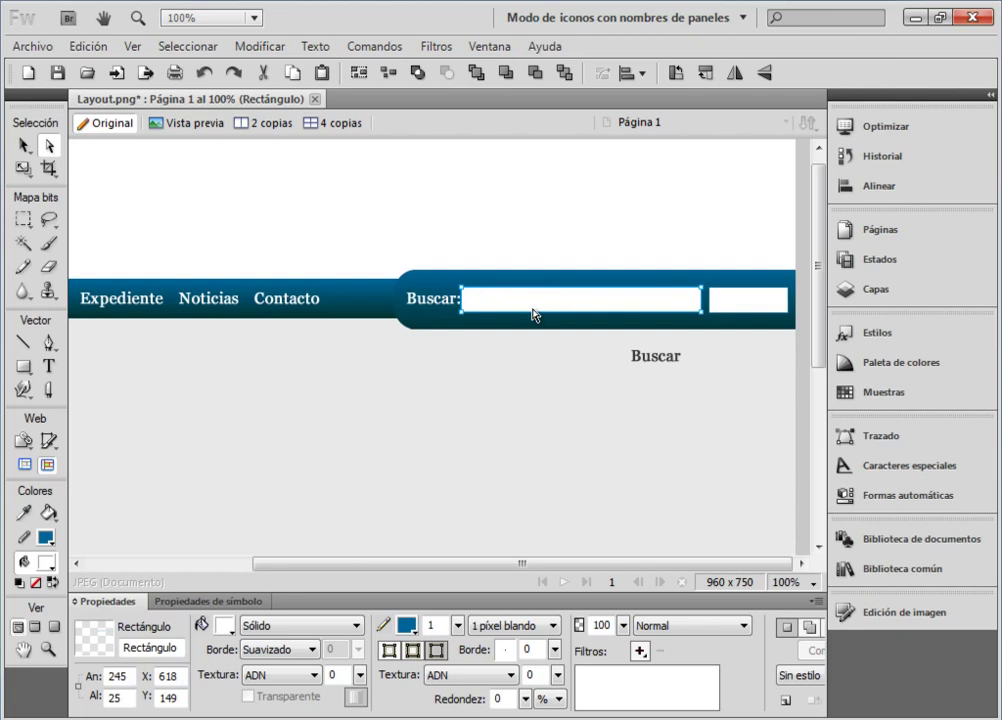
Nudge the 80 px button rectangle up and slightly left to X 869, Y 148
click(735, 307)
key(Up)
key(Up)
key(Left)
key(Left)
key(Left)
key(Left)
key(Left)
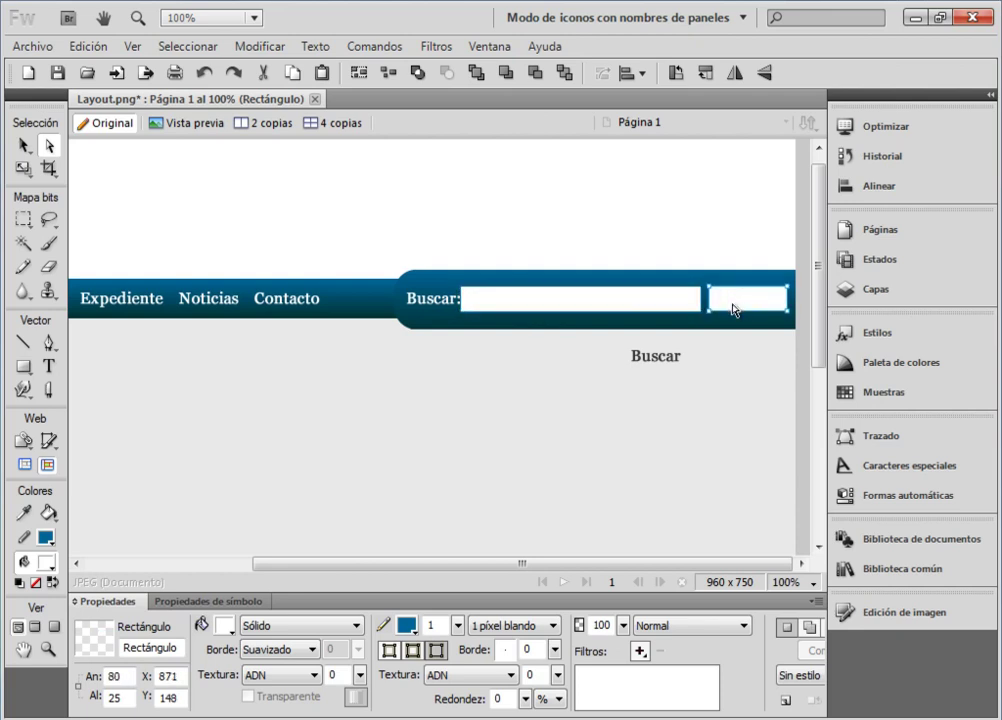
key(Right)
key(Right)
key(Right)
Place the dark "Buscar" text over the 80 px button rectangle and bring it to the front
drag(678, 362, 748, 303)
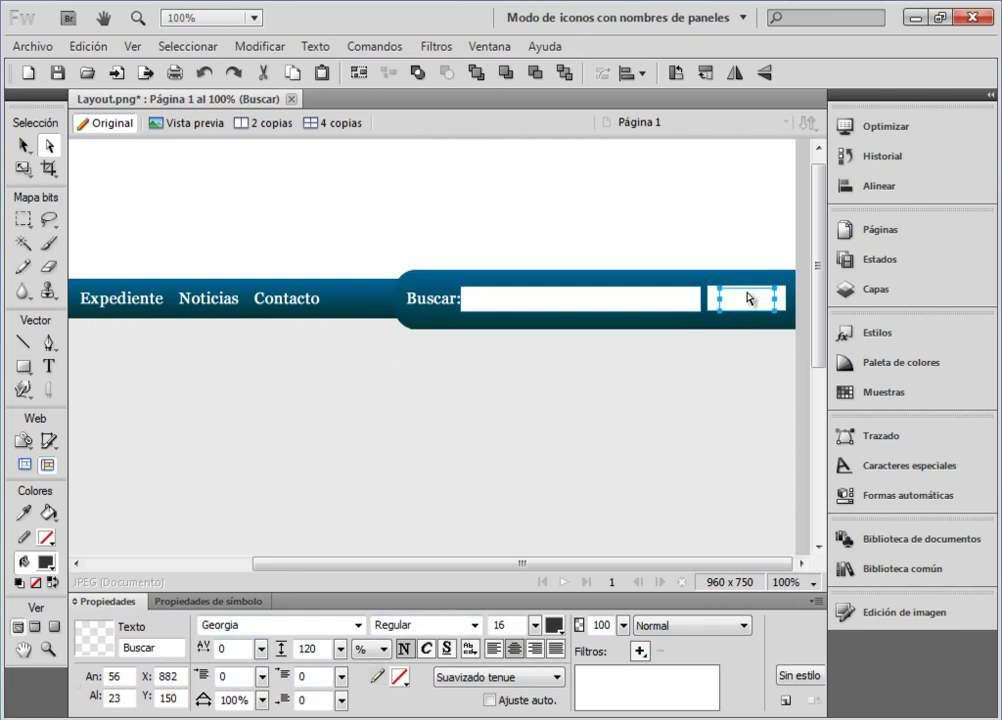
click(476, 77)
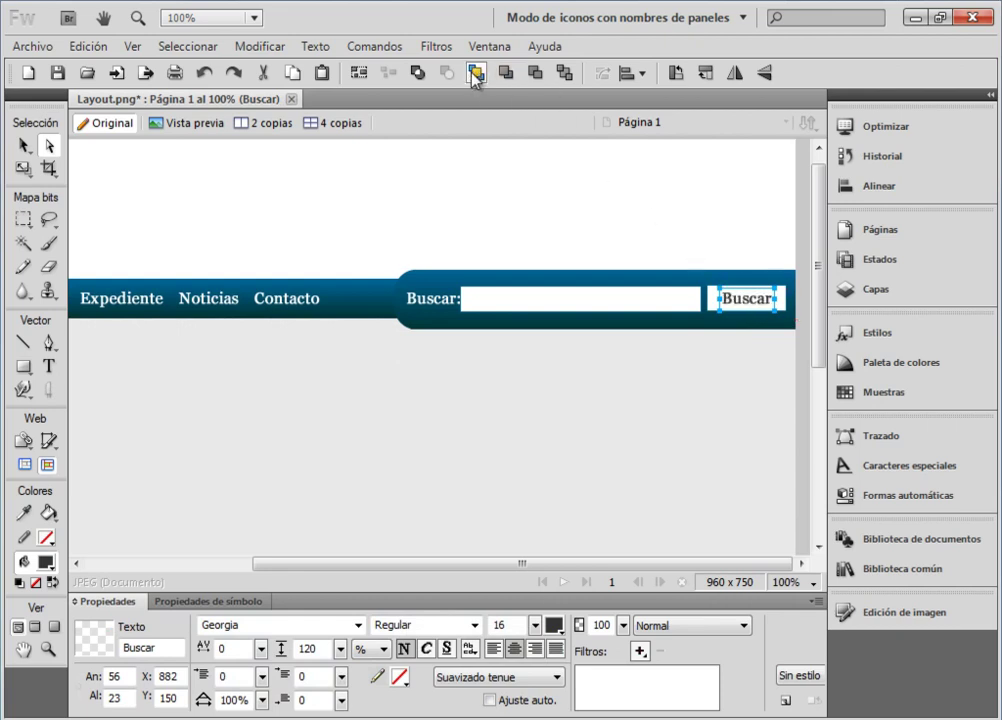
click(714, 368)
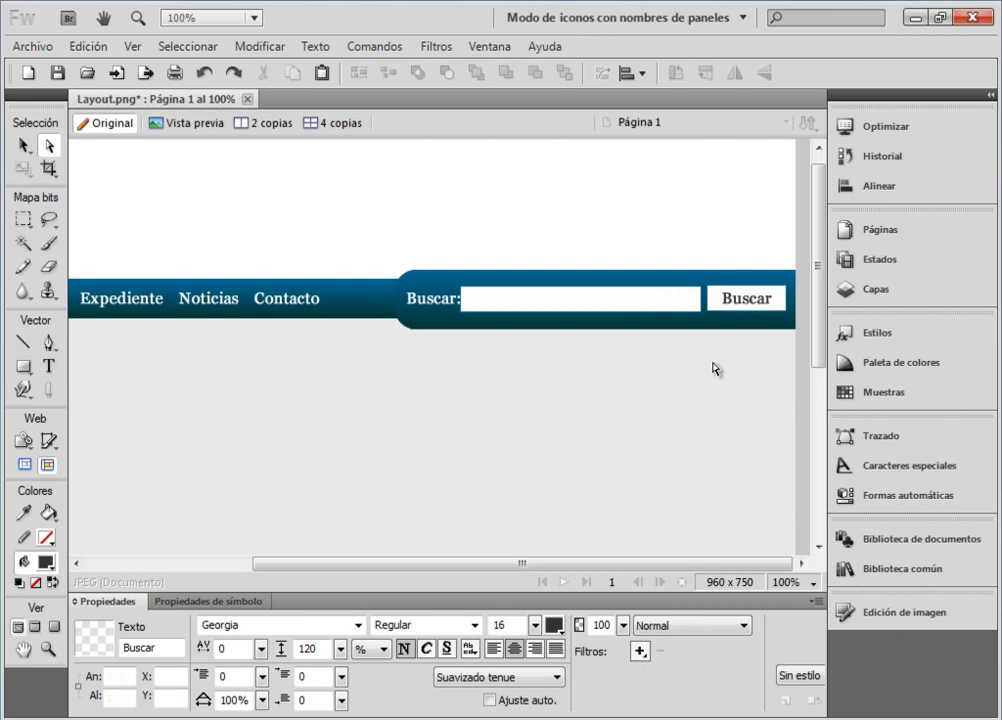
Nudge the "Buscar:" label slightly further left from the search field and save the layout
click(711, 305)
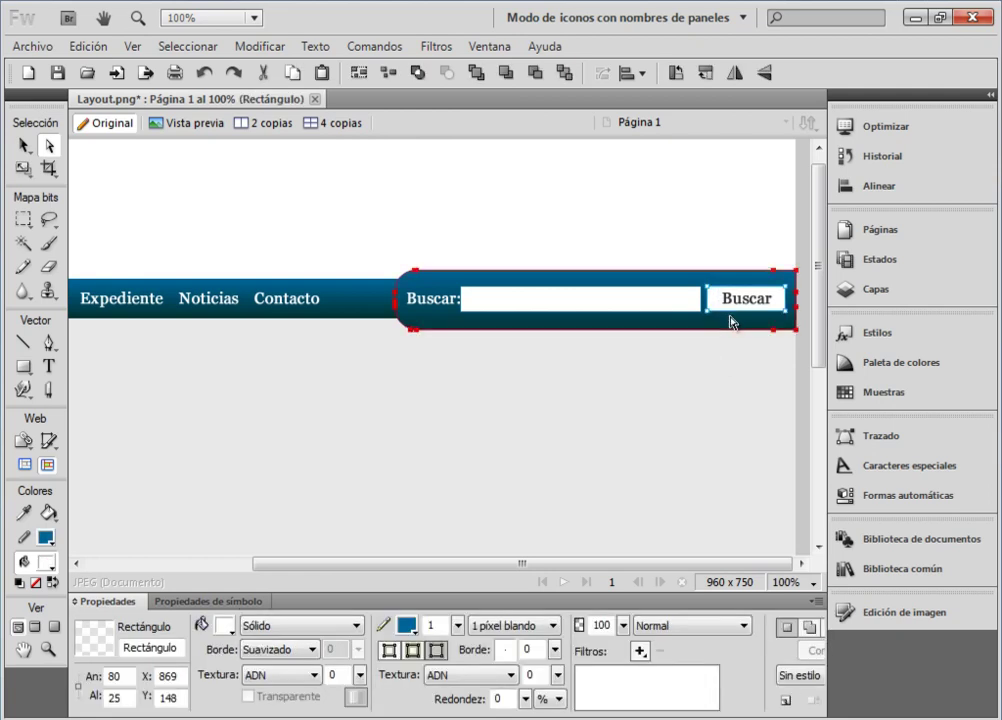
click(727, 370)
click(416, 310)
key(Left)
key(Left)
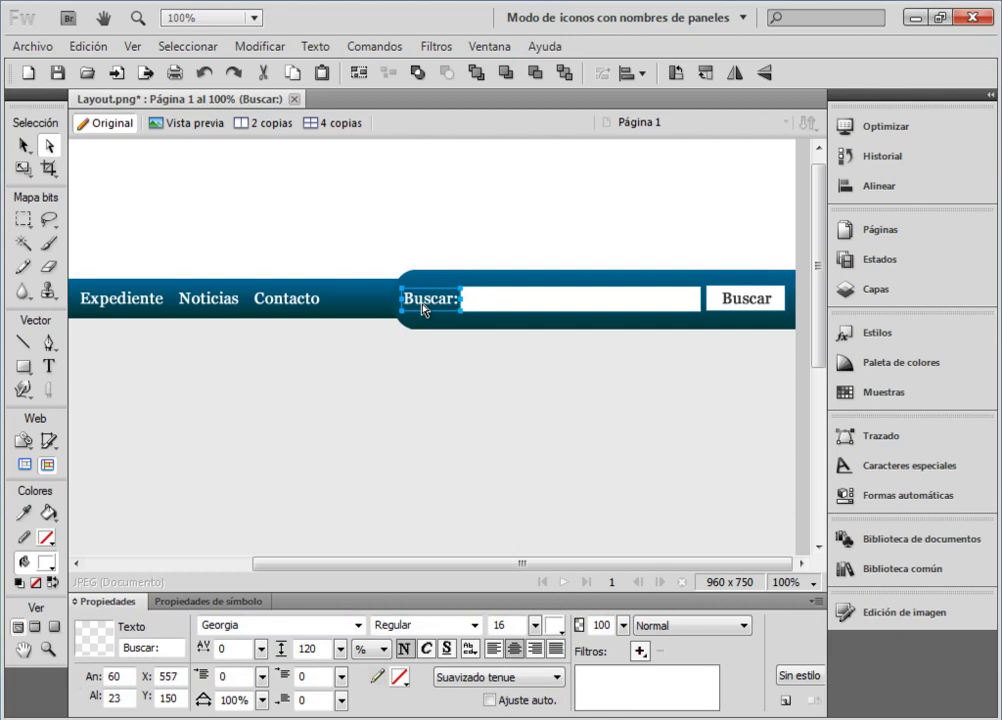
click(495, 393)
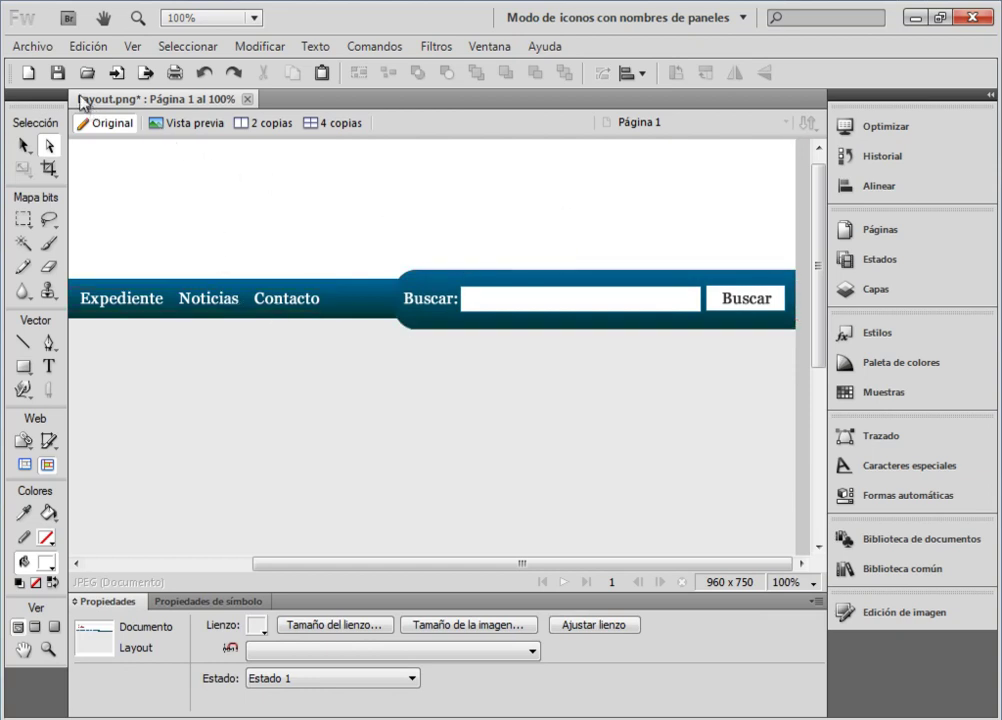
click(56, 76)
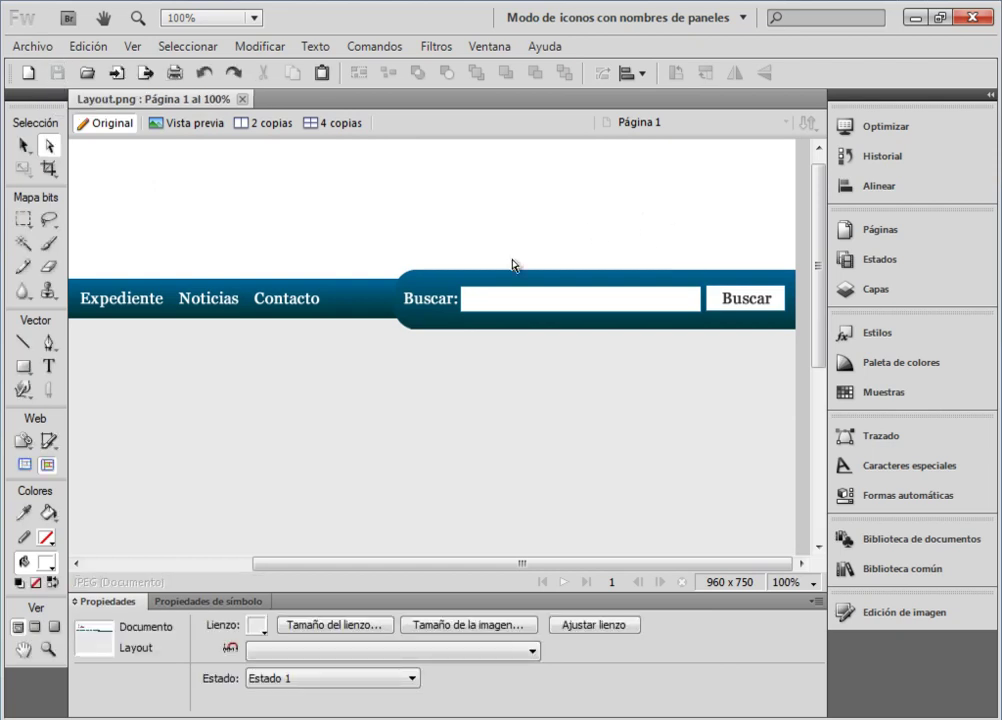
Group the rounded search background, "Buscar:" label, search field, button rectangle and "Buscar" text into one object
click(476, 278)
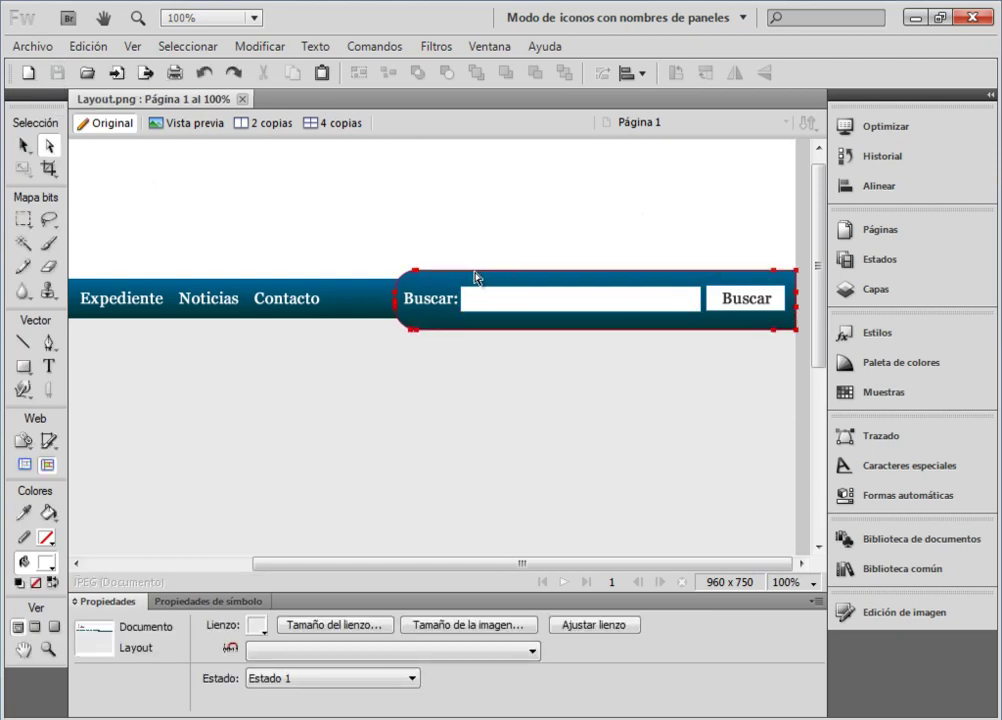
click(476, 278)
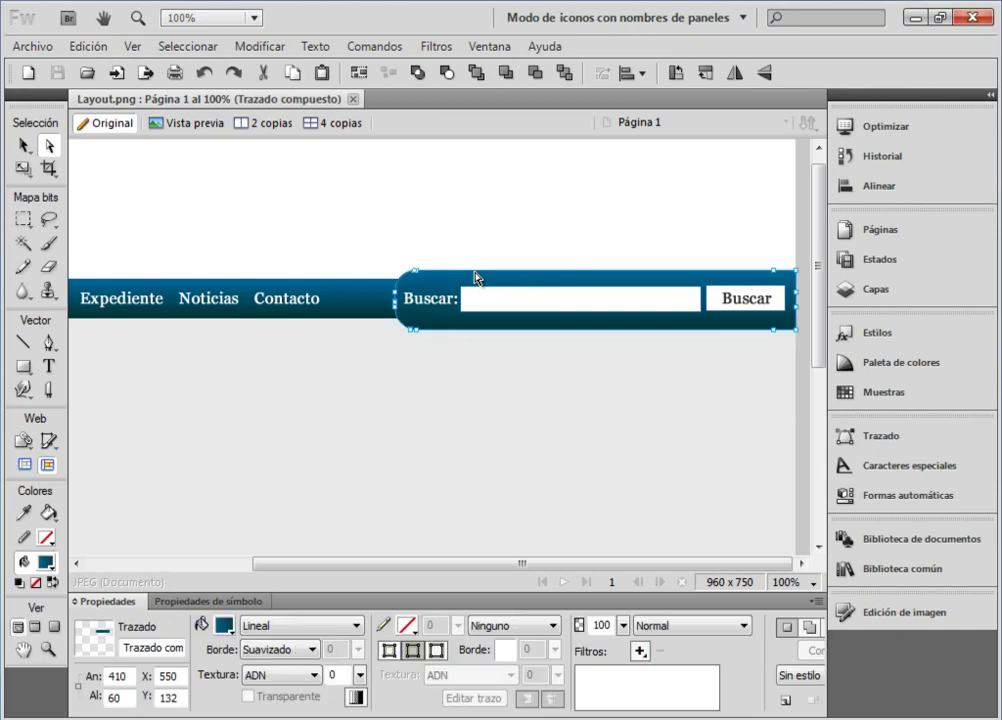
shift+click(435, 306)
shift+click(577, 305)
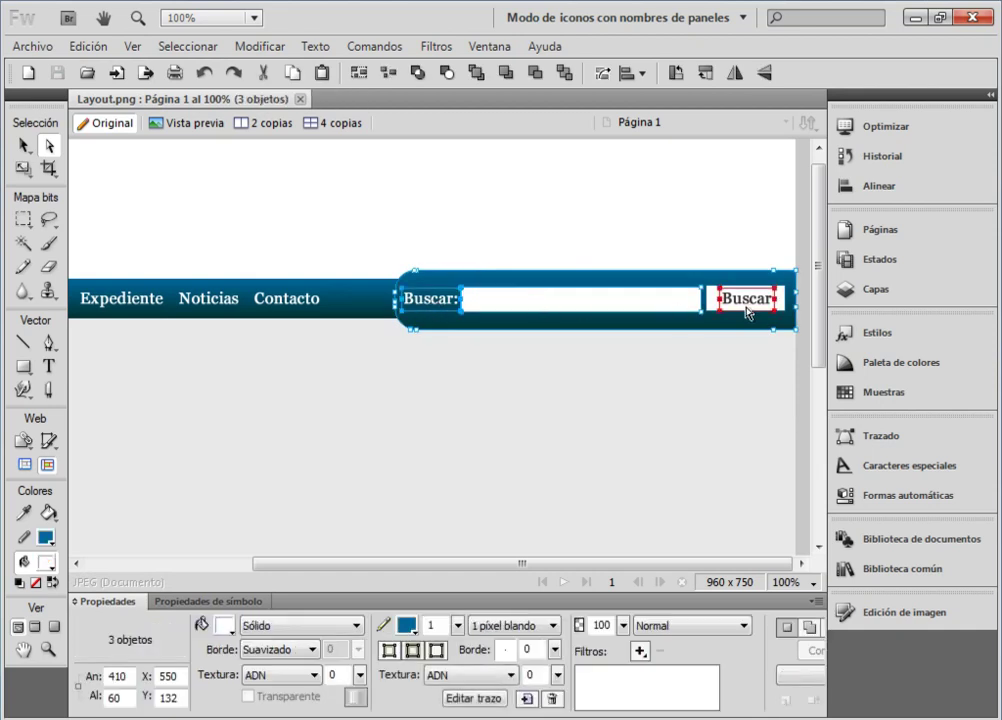
shift+click(710, 305)
shift+click(748, 300)
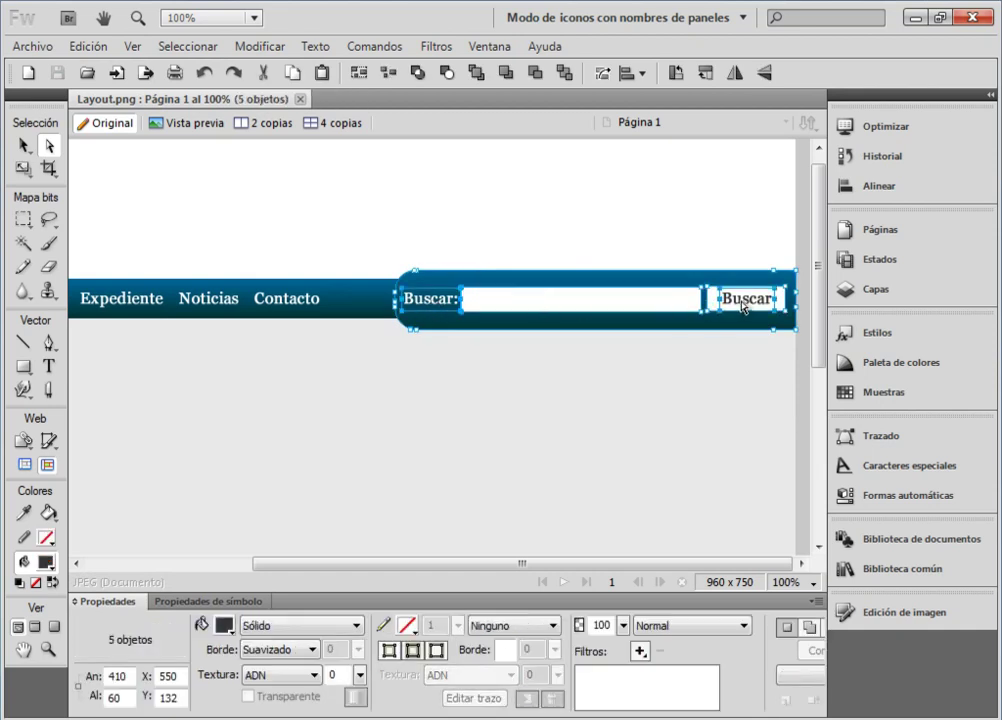
click(165, 48)
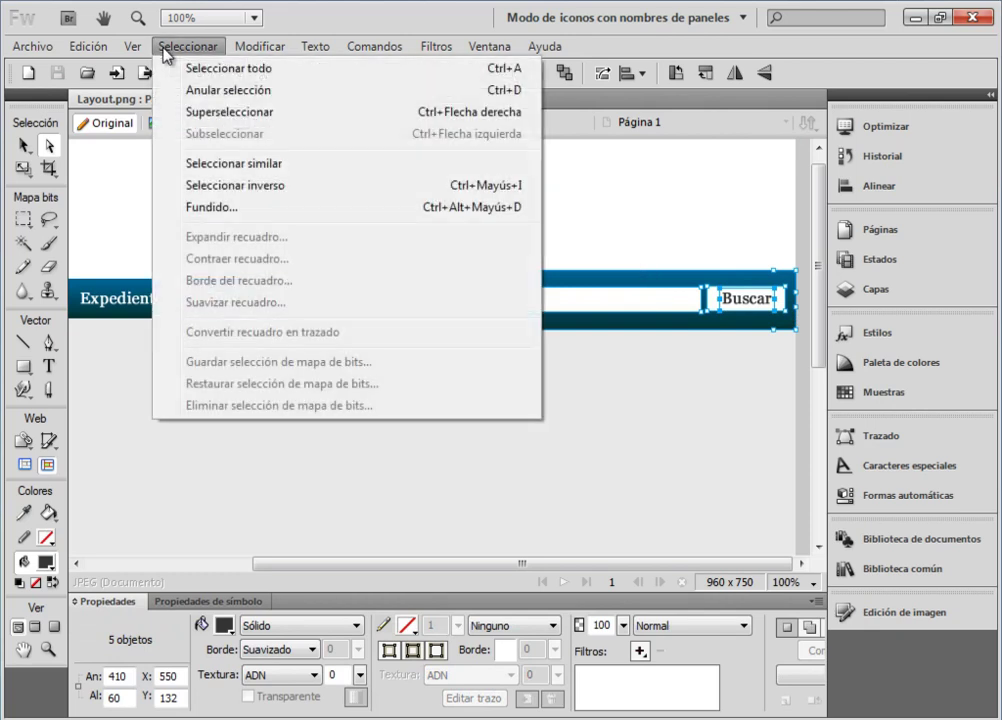
mouse_move(268, 50)
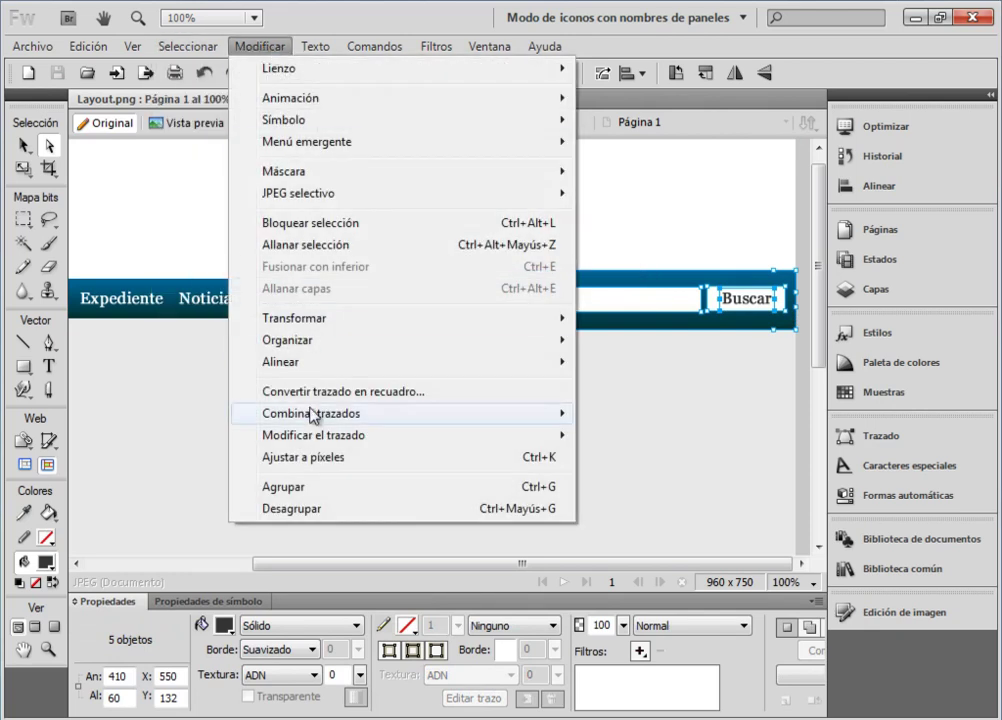
click(313, 497)
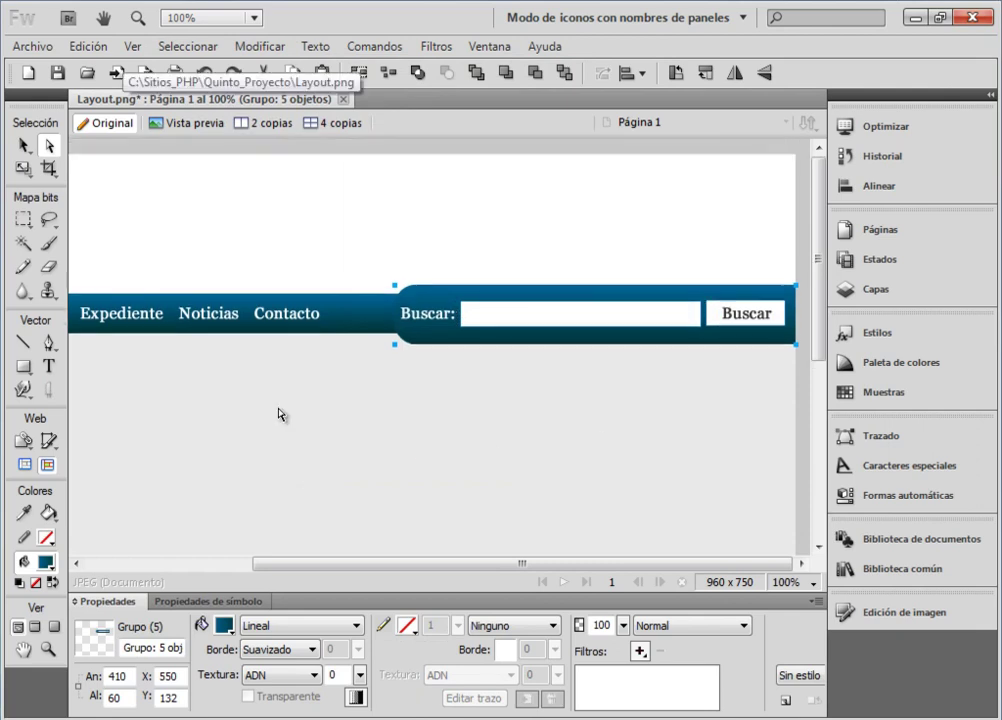
click(226, 432)
Set the Rectangle tool's fill to solid blue #006699
scroll(240, 367, down, 3)
key(v)
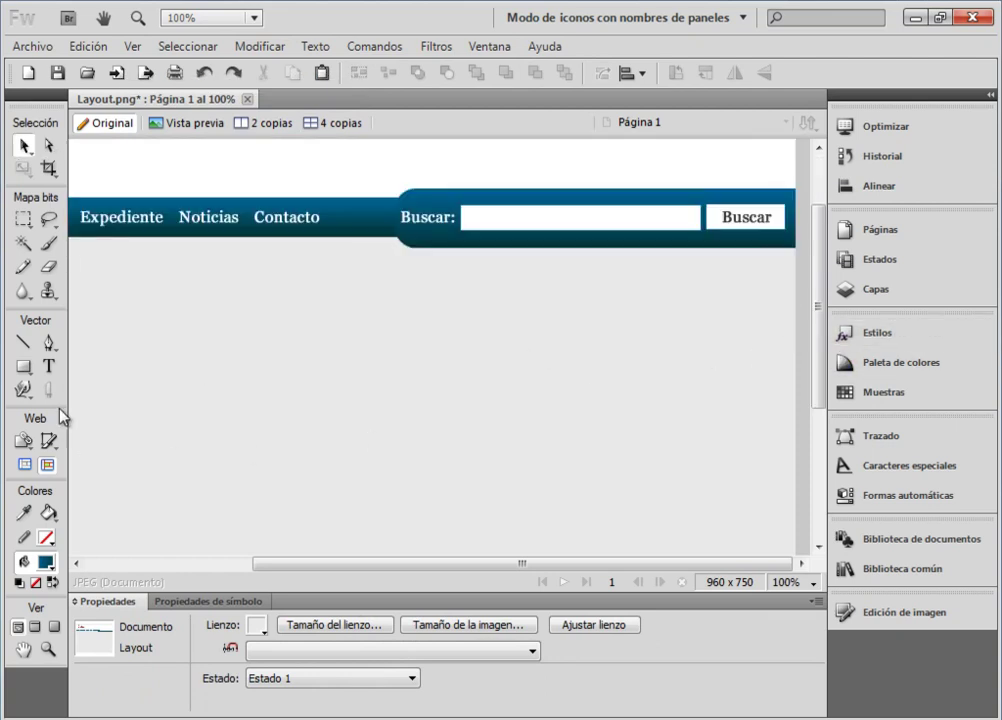
click(47, 563)
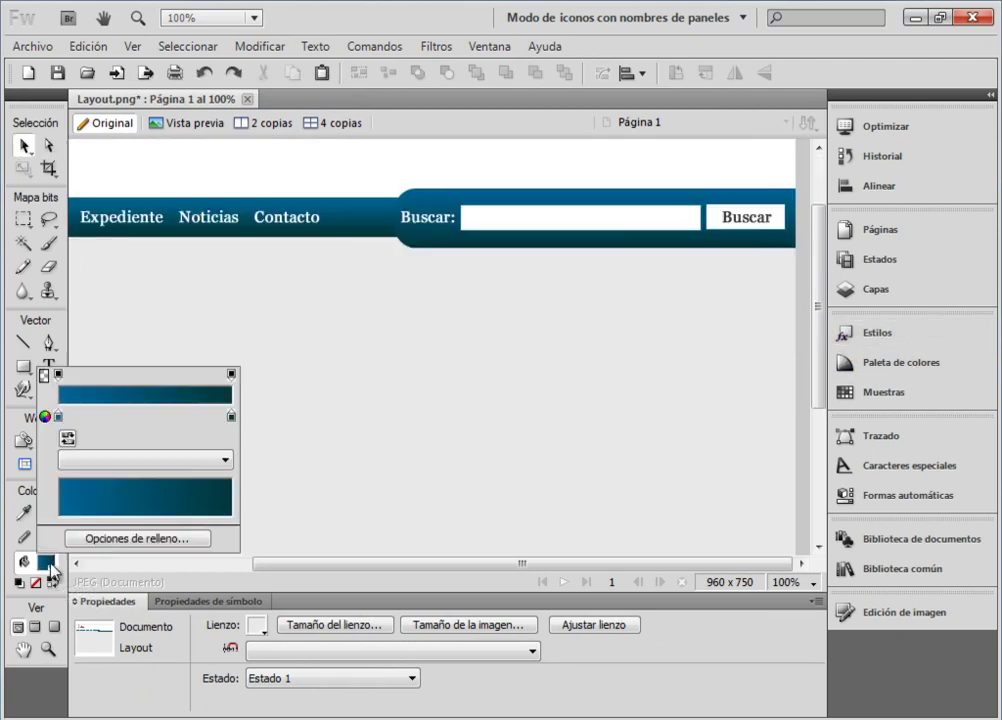
click(24, 367)
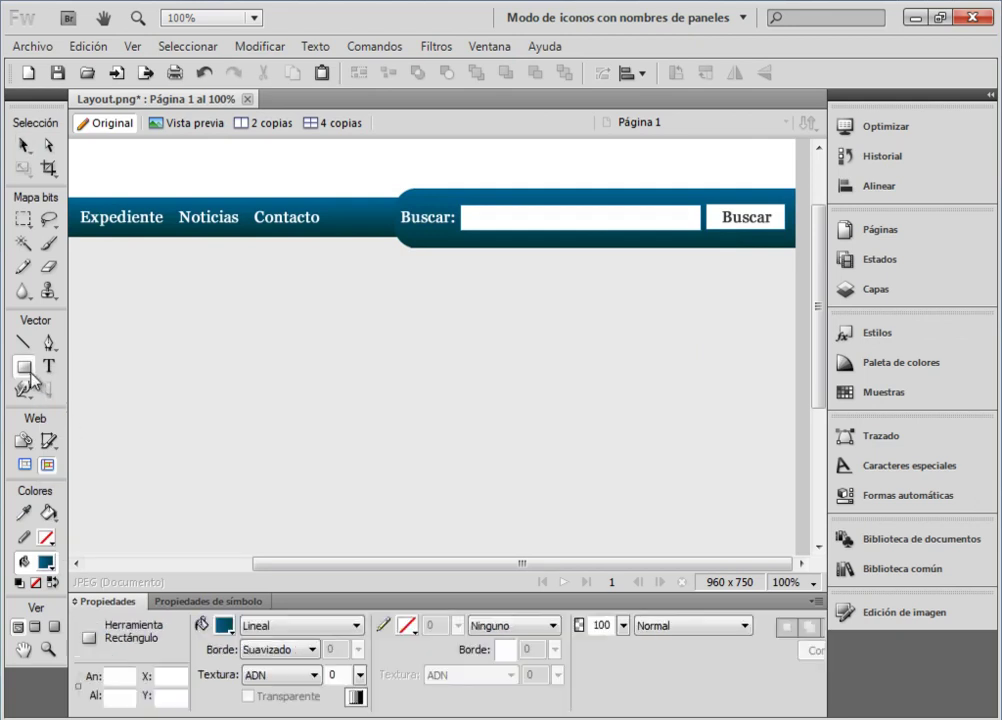
click(259, 626)
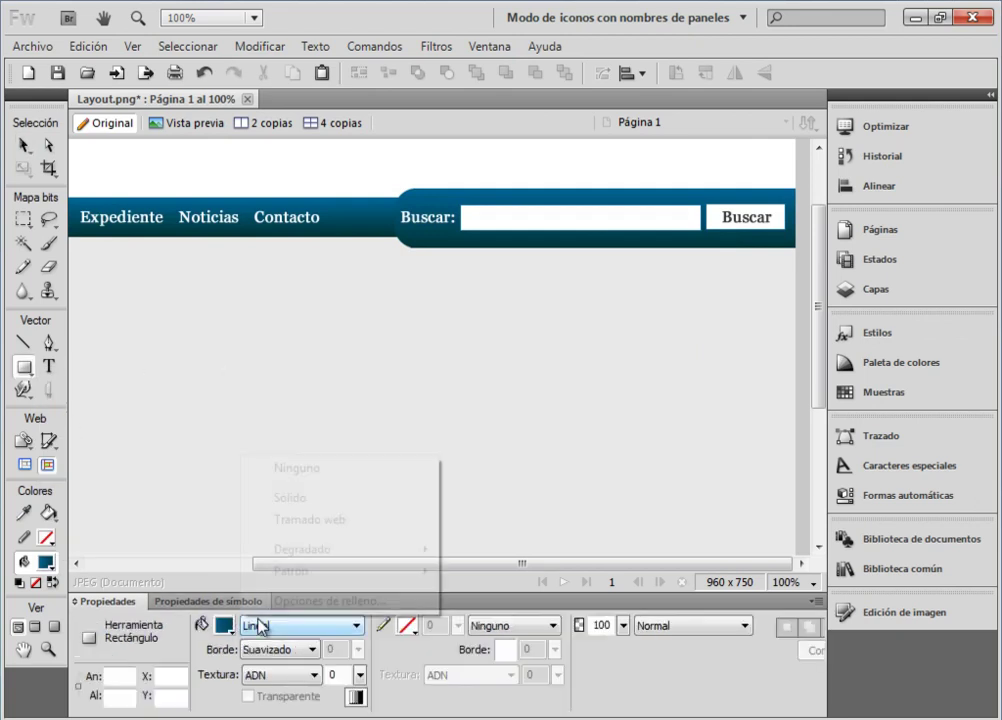
click(348, 503)
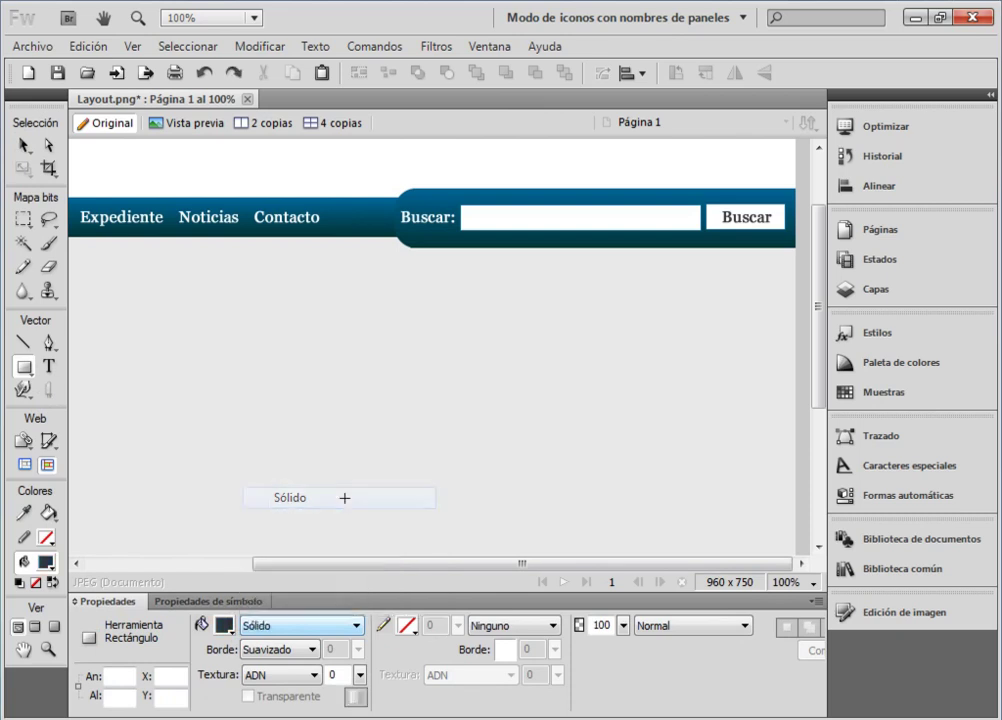
click(230, 627)
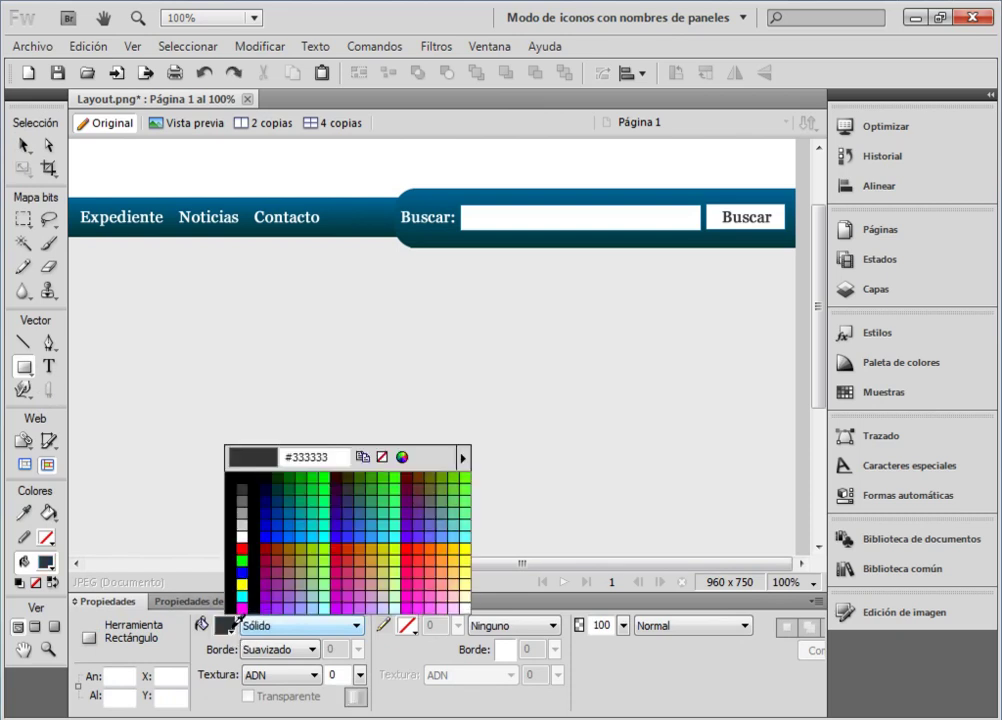
click(291, 510)
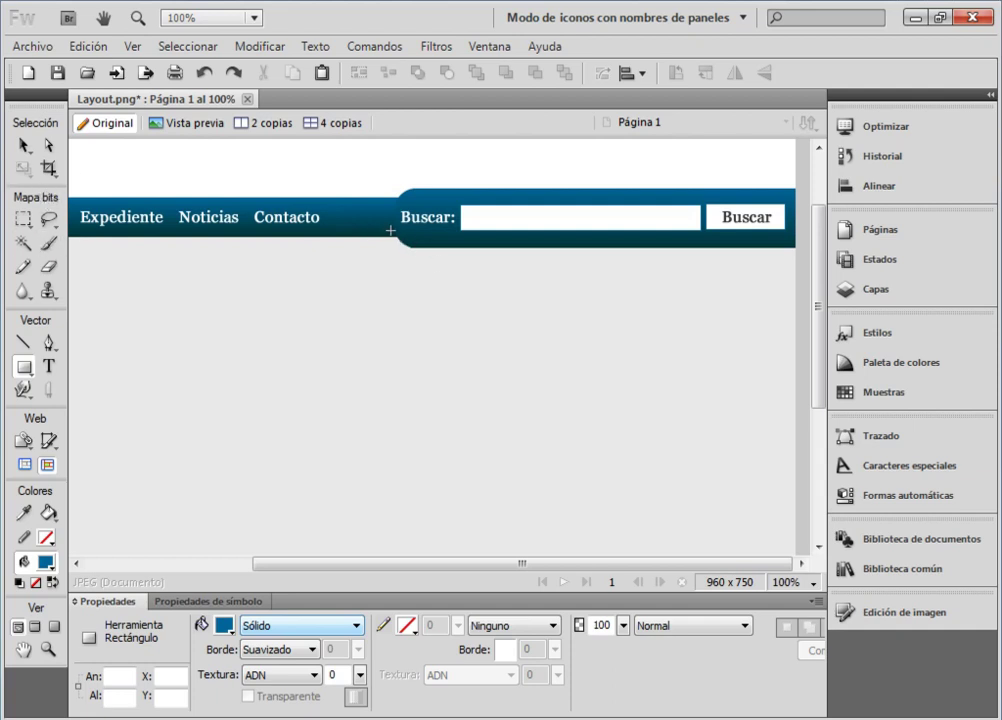
Draw a rectangle 410 px wide beneath the search area, starting at the navigation bar's lower edge, and set its height to 400 px
drag(394, 238, 792, 372)
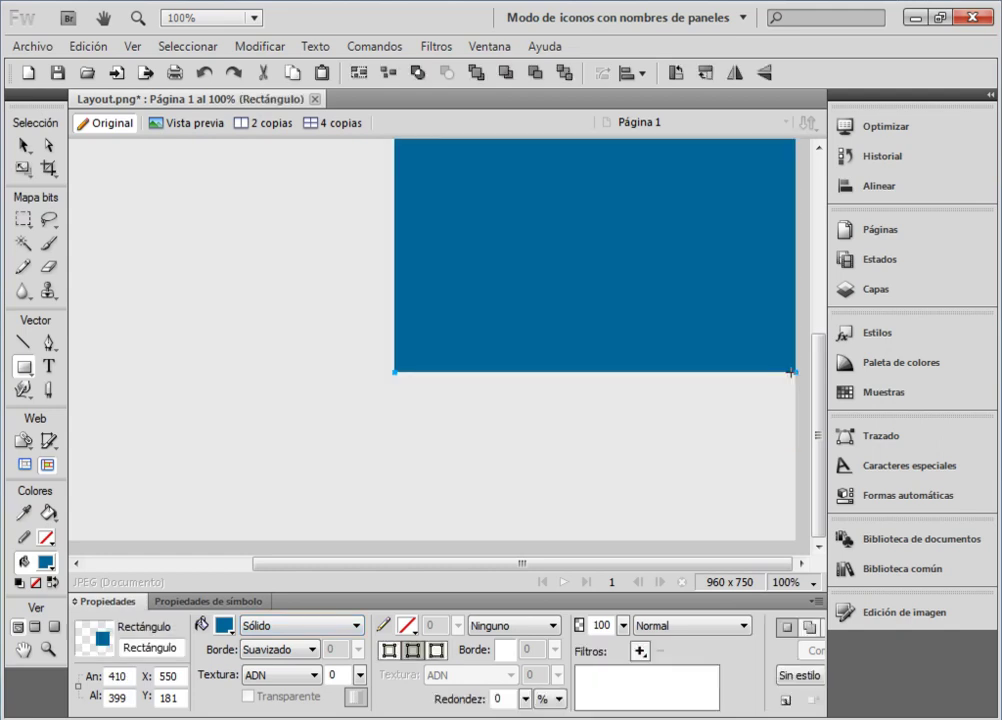
double_click(118, 698)
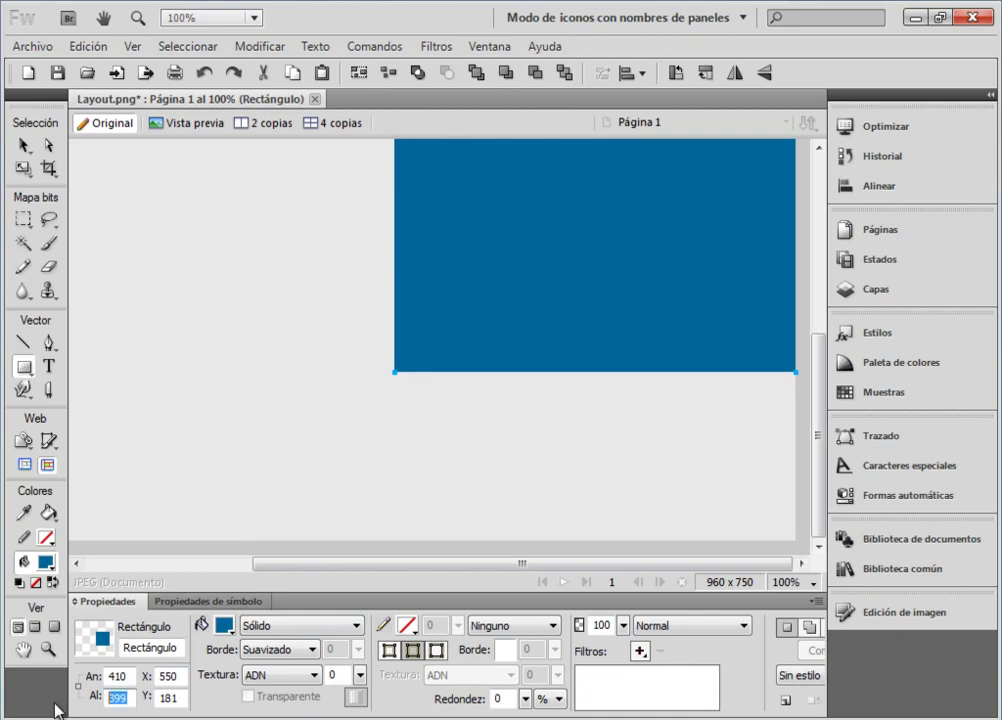
key(BackSpace)
key(Return)
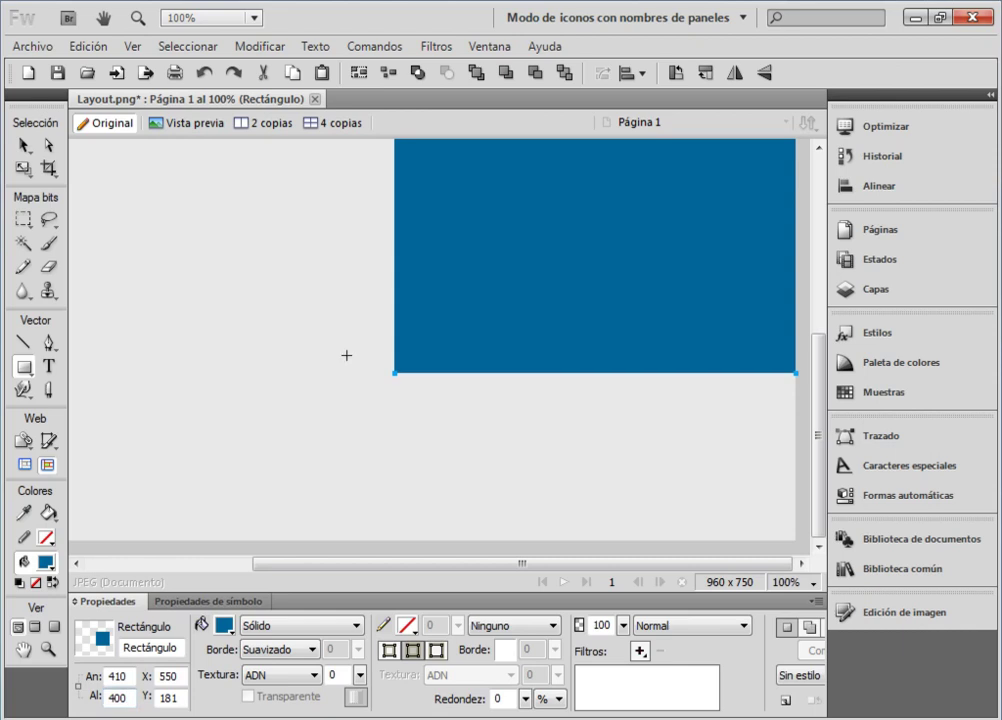
Recolour the panel beneath the search area with solid dark teal #00373B sampled from the navigation bar's lower edge
scroll(818, 437, up, 3)
drag(818, 437, 815, 306)
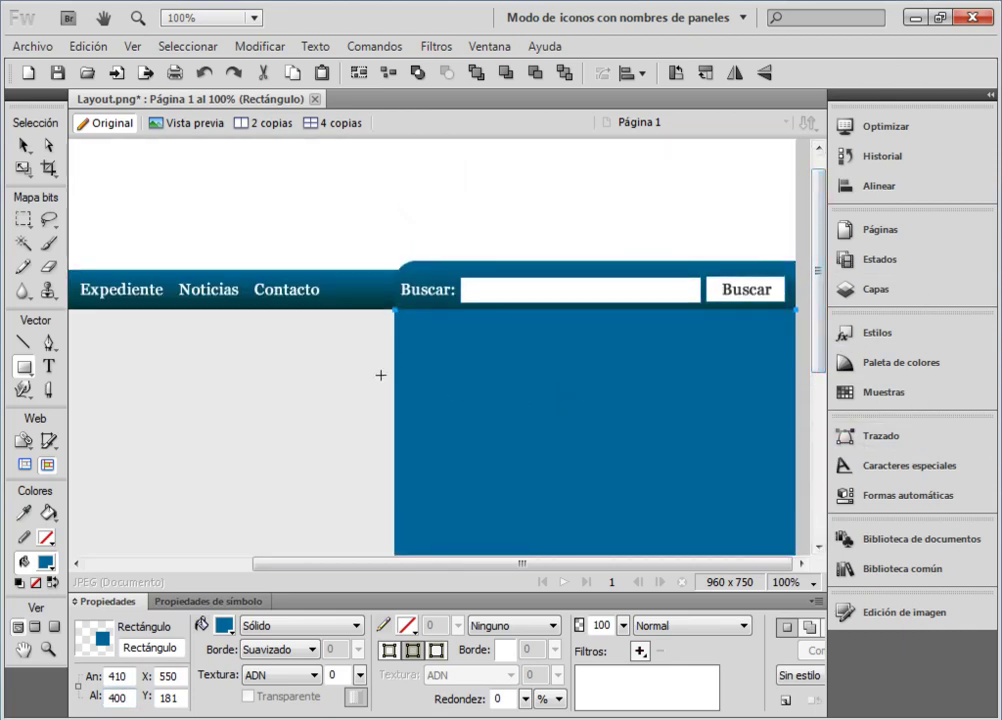
click(225, 627)
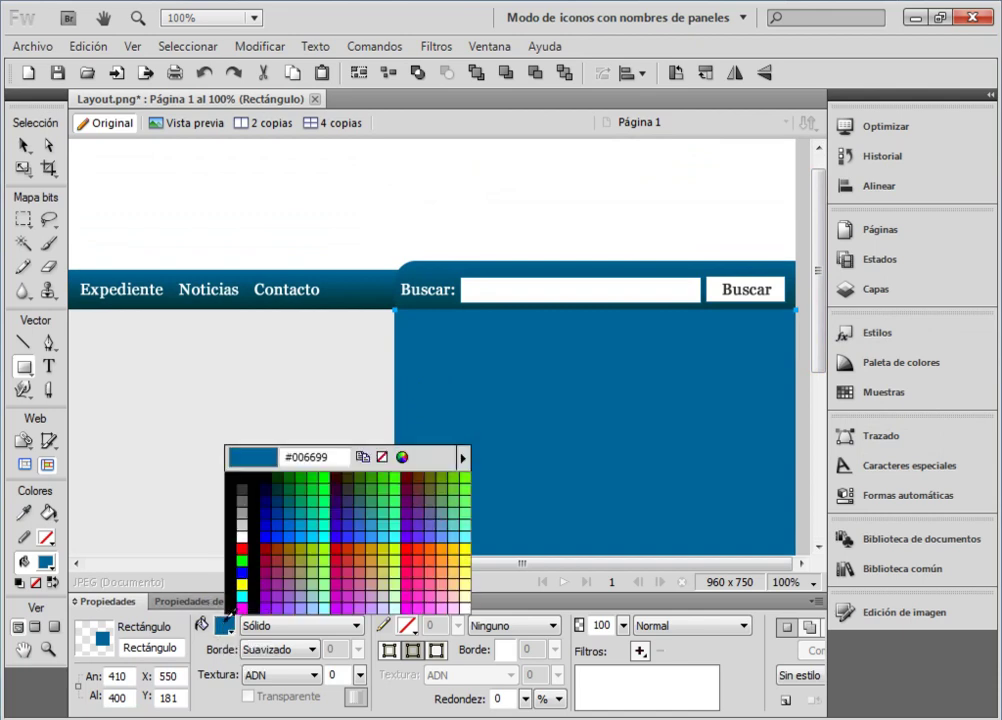
click(377, 303)
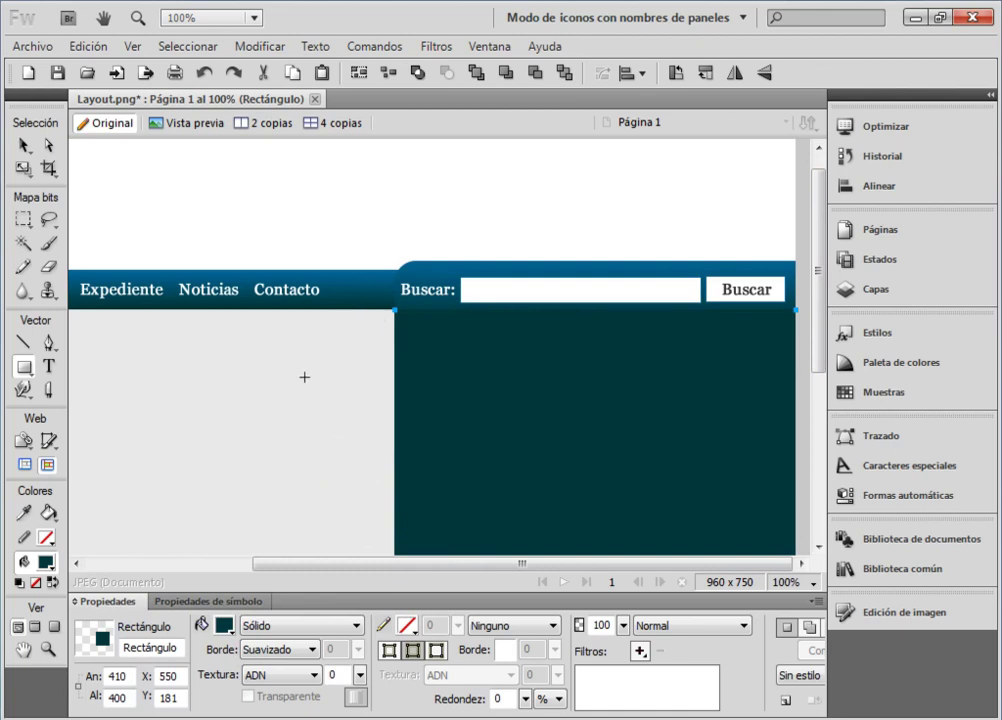
Ungroup the search area into its five separate objects
drag(824, 309, 827, 402)
scroll(662, 264, up, 3)
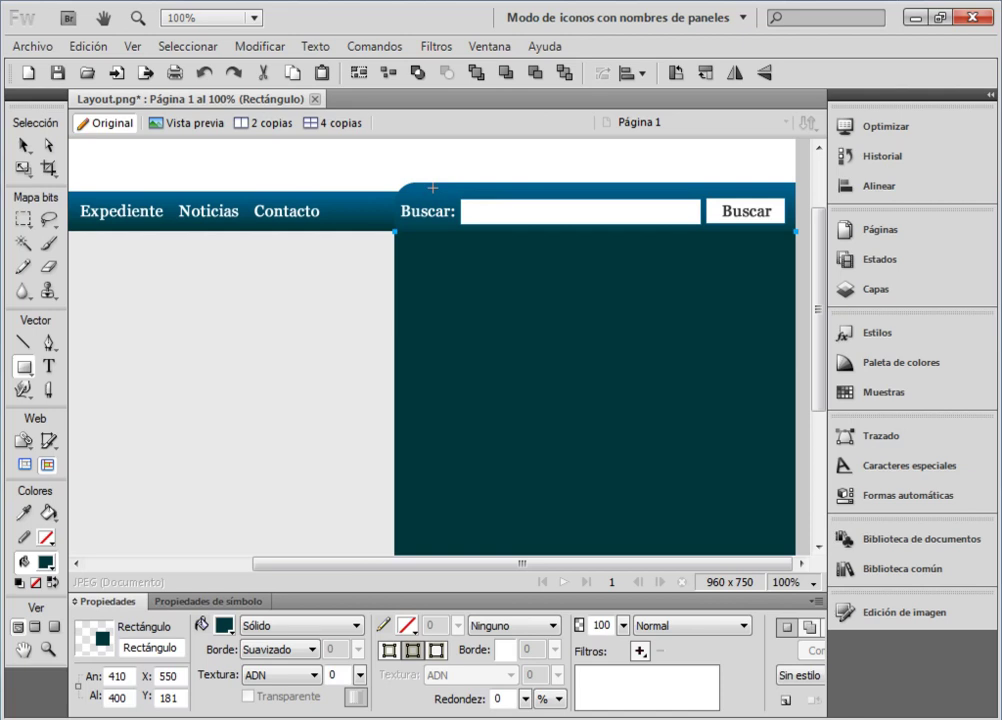
mouse_move(820, 240)
mouse_down()
mouse_move(820, 285)
mouse_move(820, 250)
mouse_up()
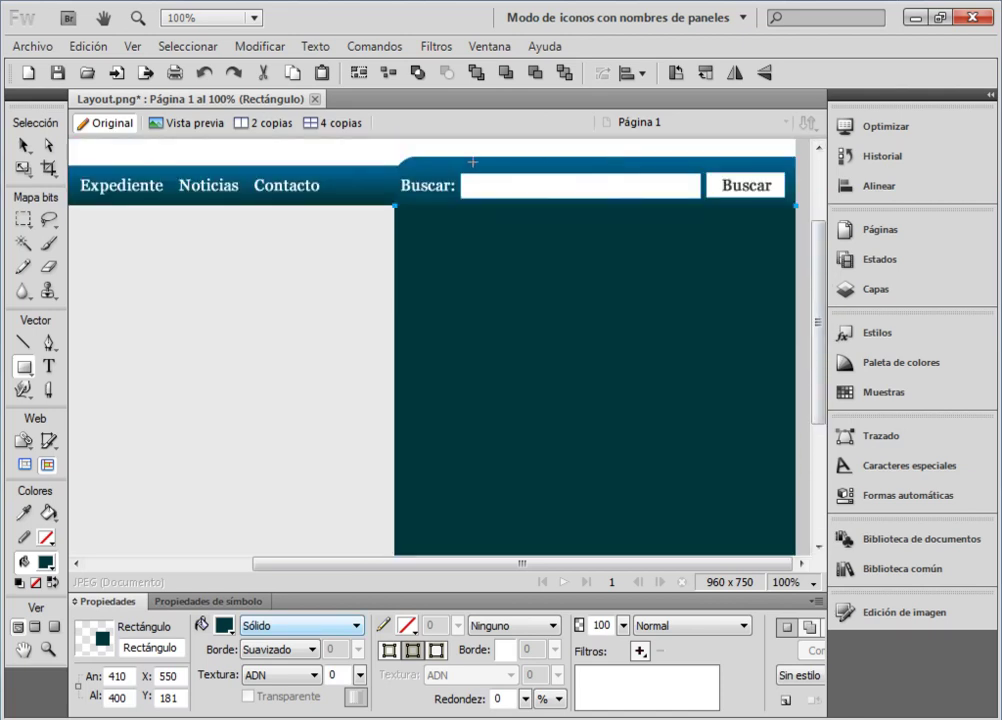
click(23, 145)
click(441, 172)
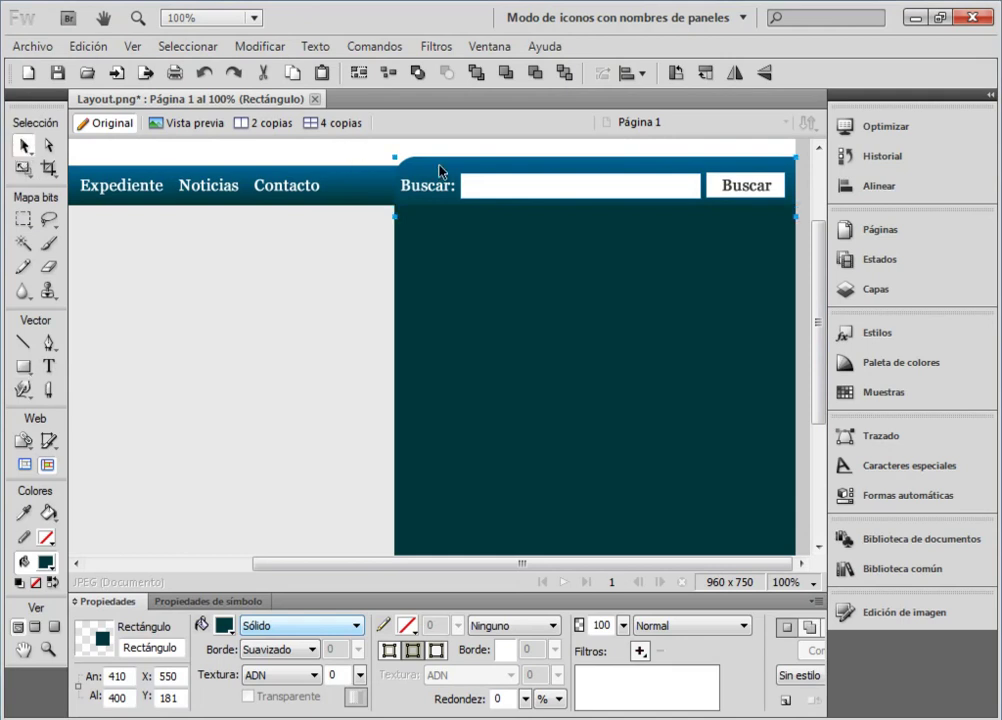
click(441, 172)
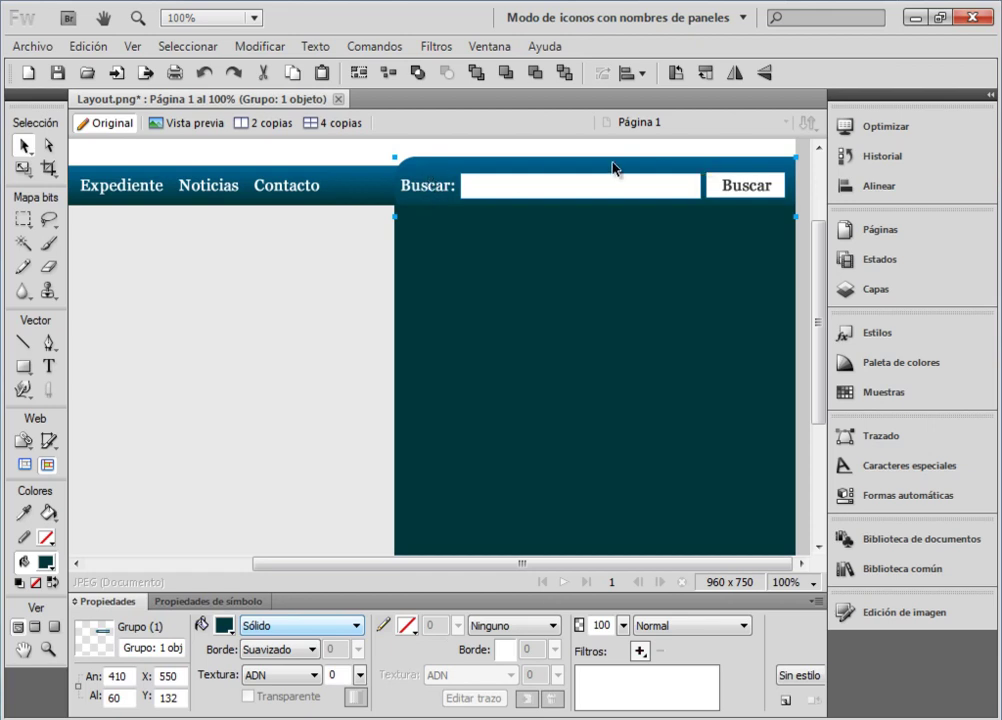
click(172, 46)
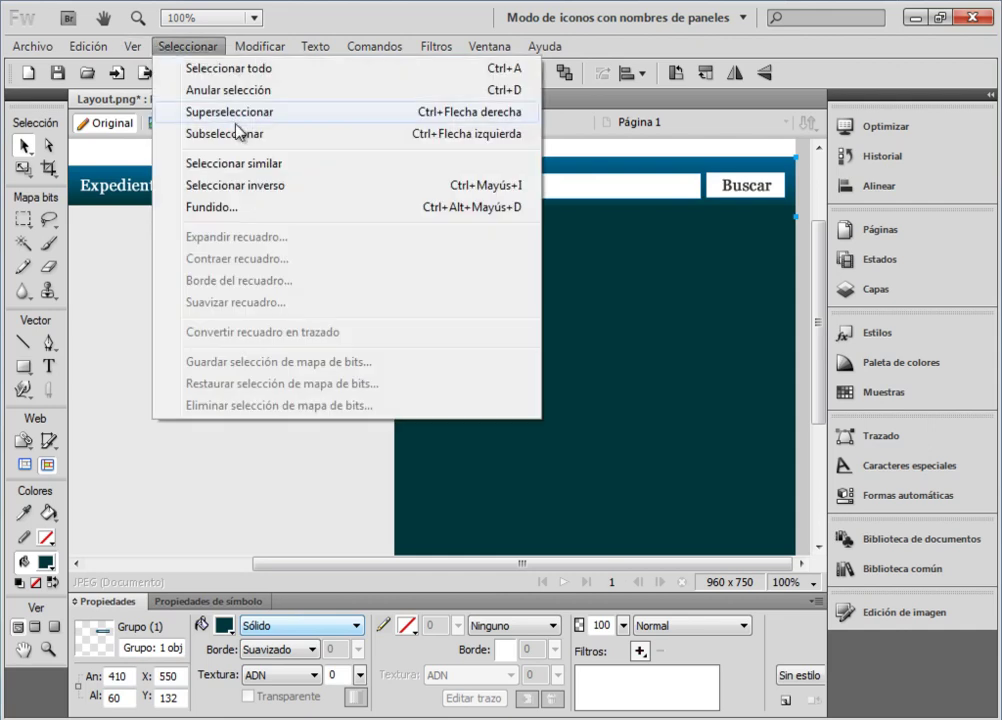
mouse_move(257, 44)
click(300, 508)
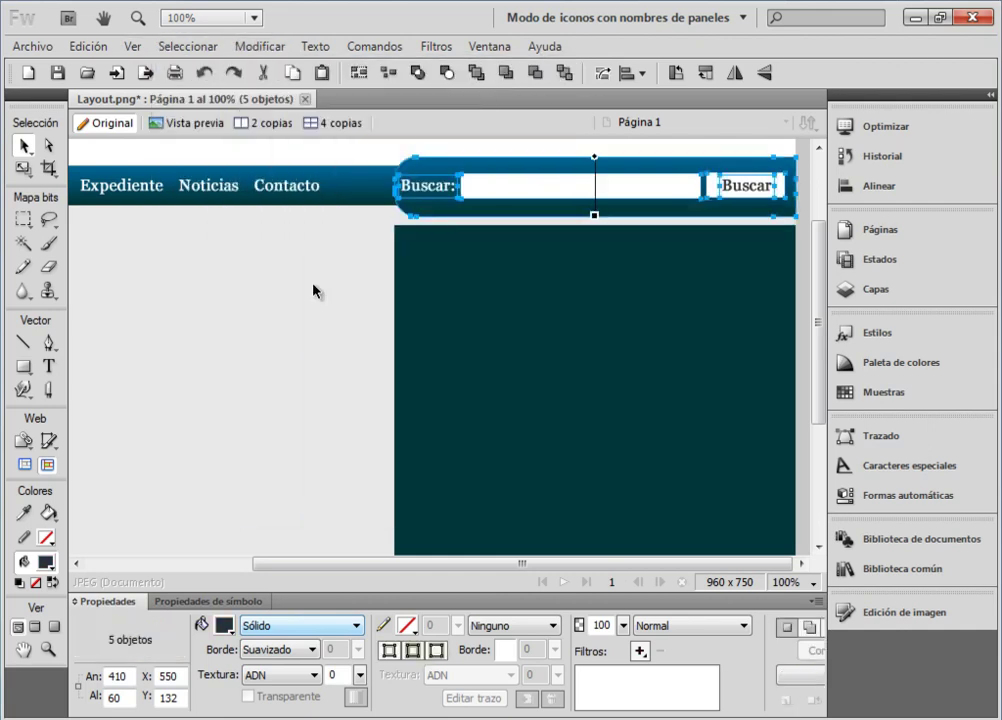
Nudge the dark panel up to Y 180 so its upper edge meets the navigation bar
click(499, 297)
key(Up)
key(Up)
key(Up)
key(Up)
key(Up)
key(Up)
key(Up)
key(Up)
key(Up)
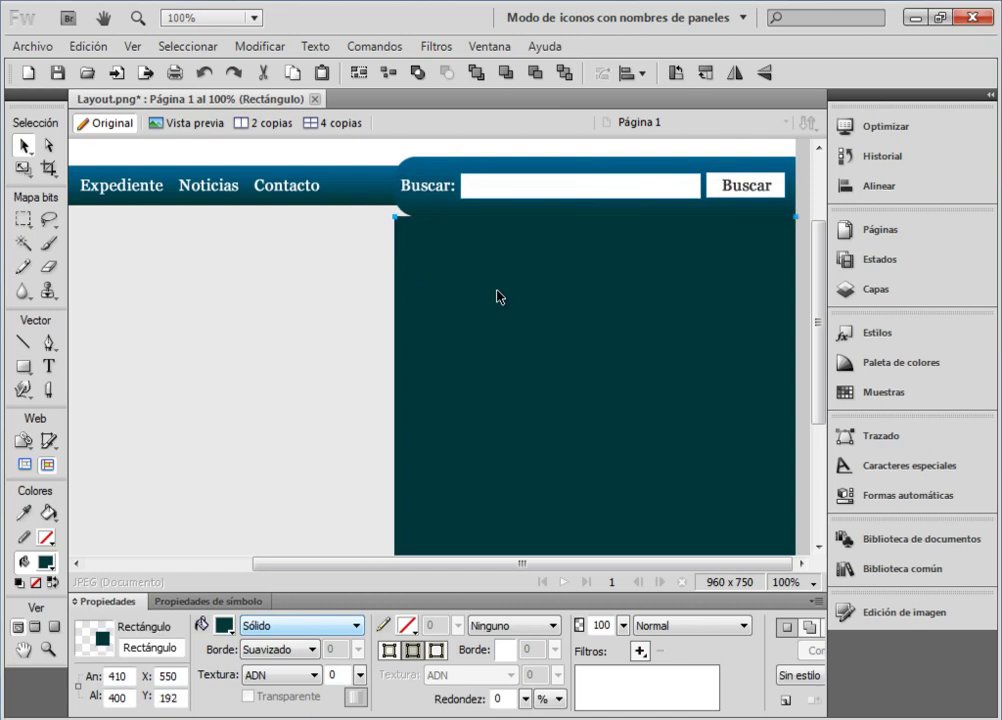
key(Up)
key(Up)
key(Up)
key(Up)
key(Up)
key(Up)
key(Up)
key(Up)
key(Up)
key(Up)
key(Up)
key(Up)
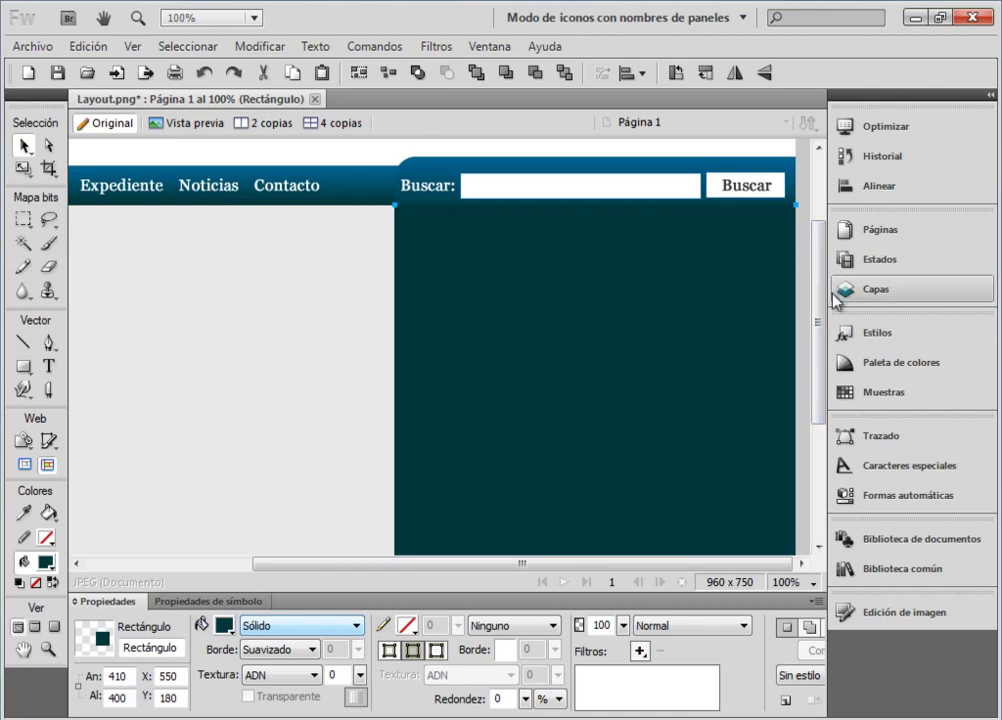
Add a drop shadow (Sombra) to the panel with distance 7, opacity 65%, softness 4 and angle 315
drag(823, 297, 822, 397)
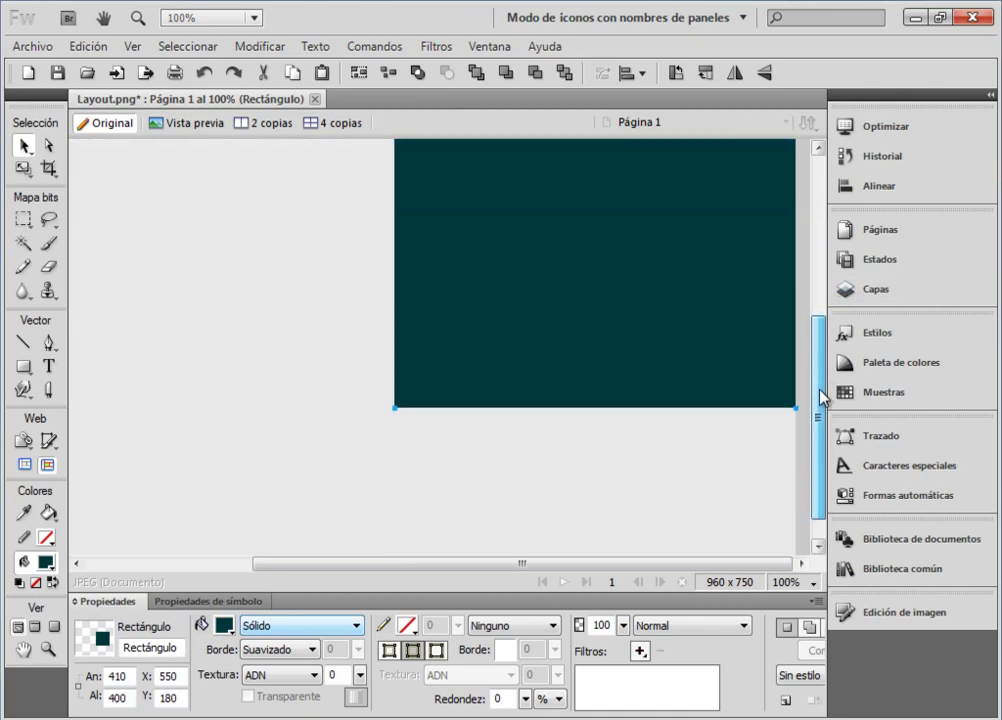
click(640, 652)
mouse_move(688, 620)
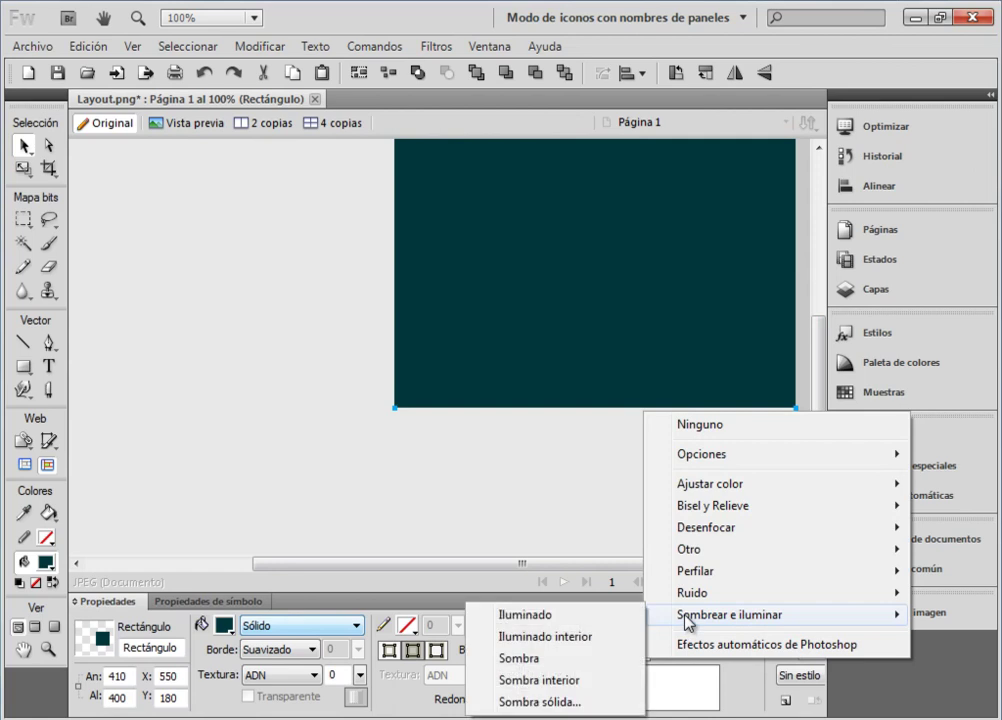
click(533, 659)
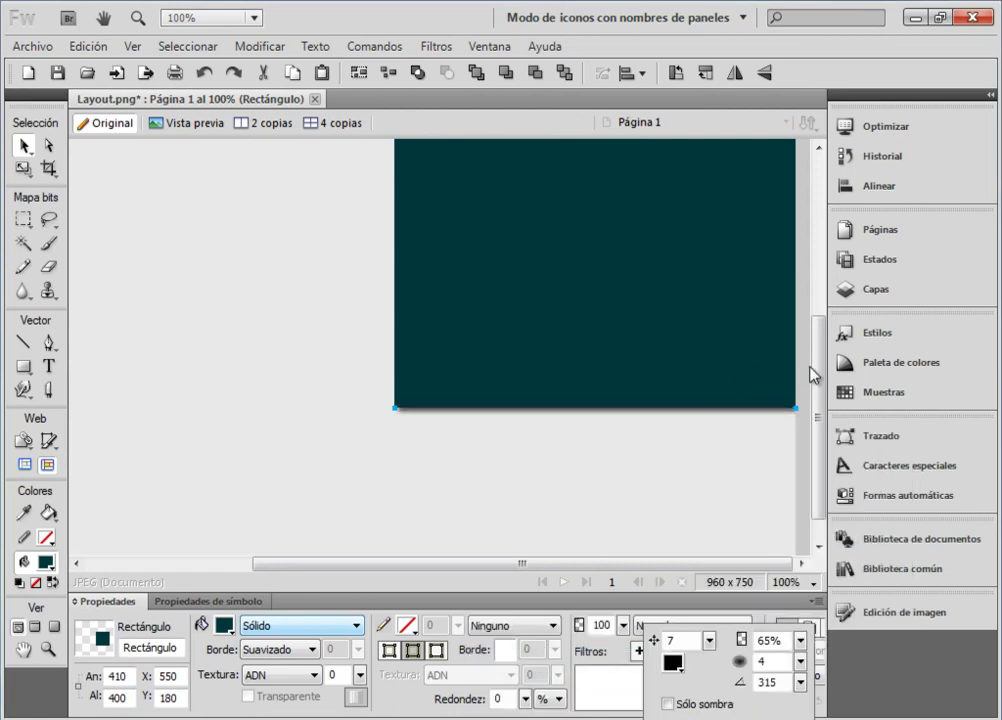
click(855, 316)
Try changing the panel's stacking order relative to the search area's background, and undo it
drag(818, 358, 840, 262)
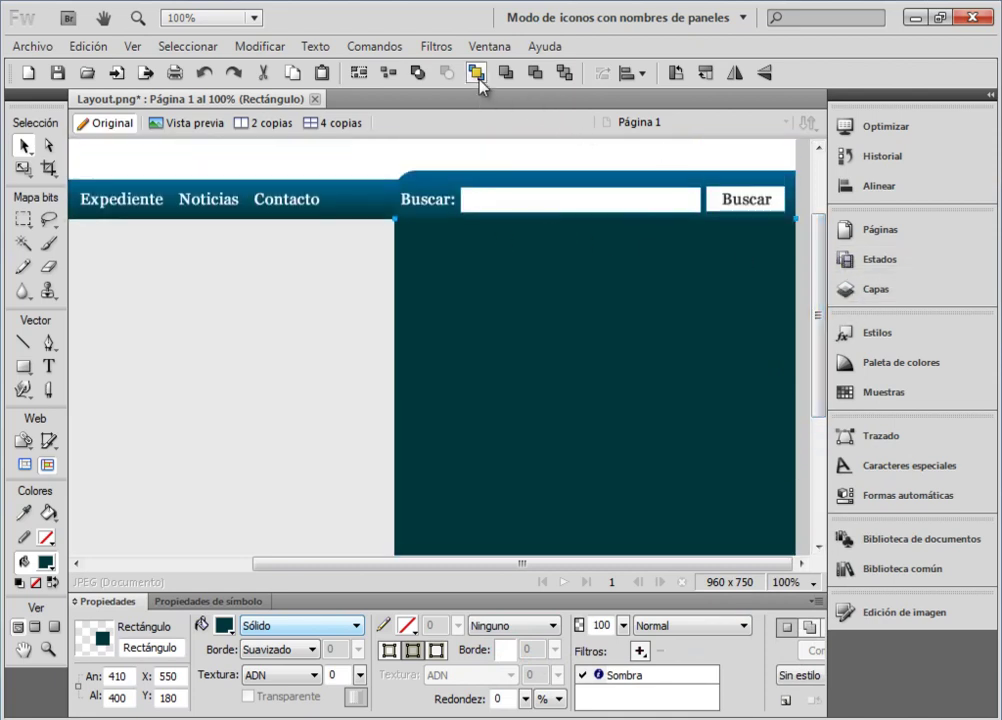
click(534, 78)
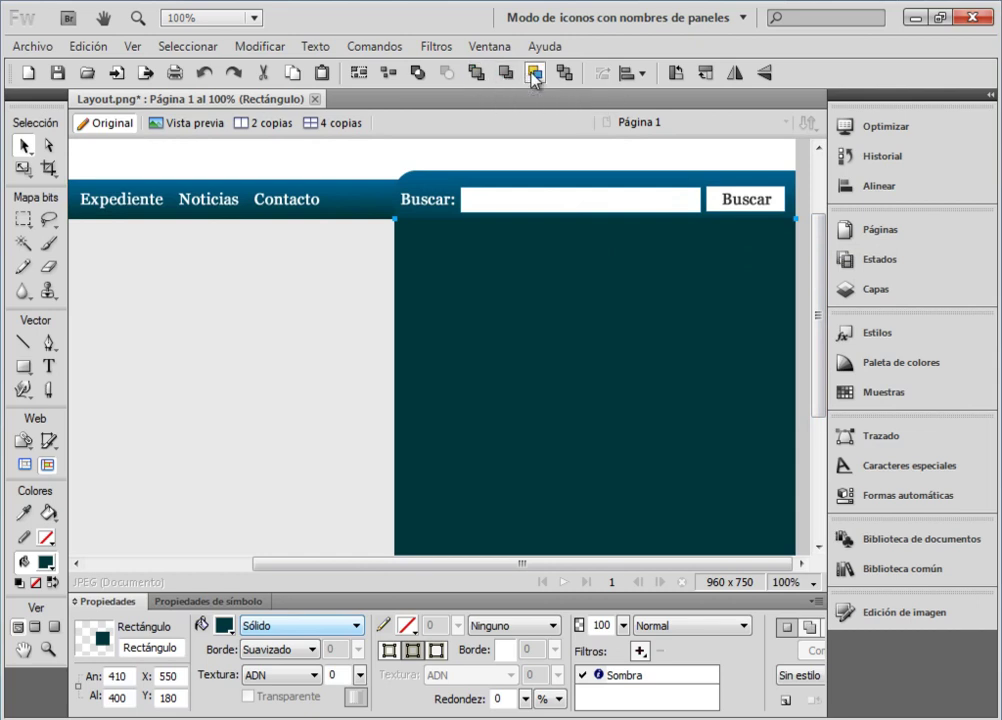
click(446, 182)
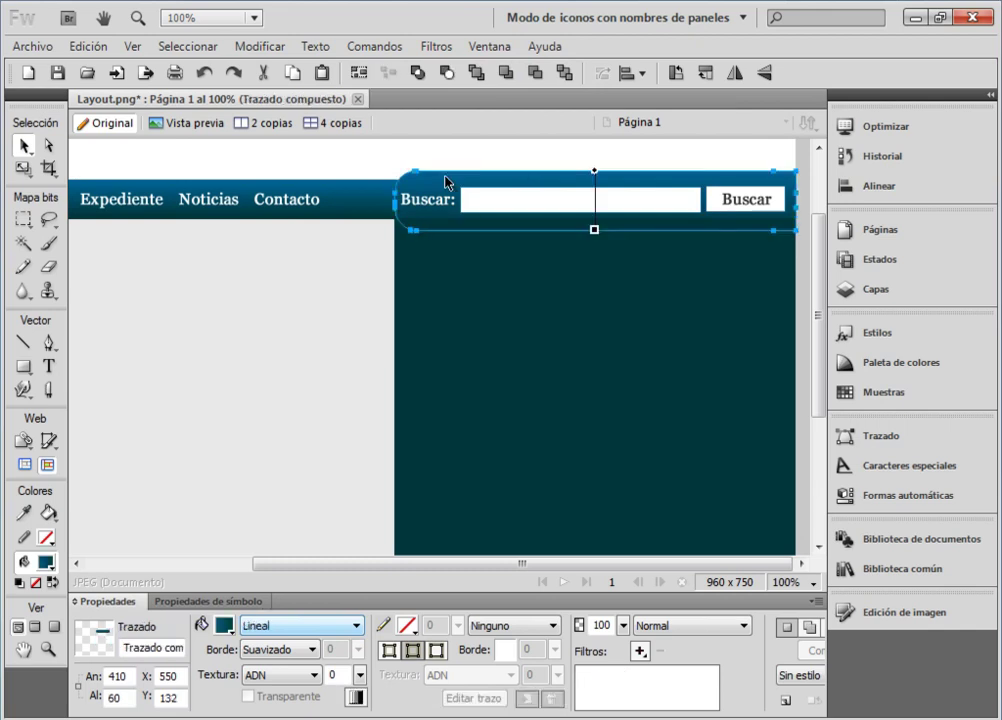
key(ctrl+z)
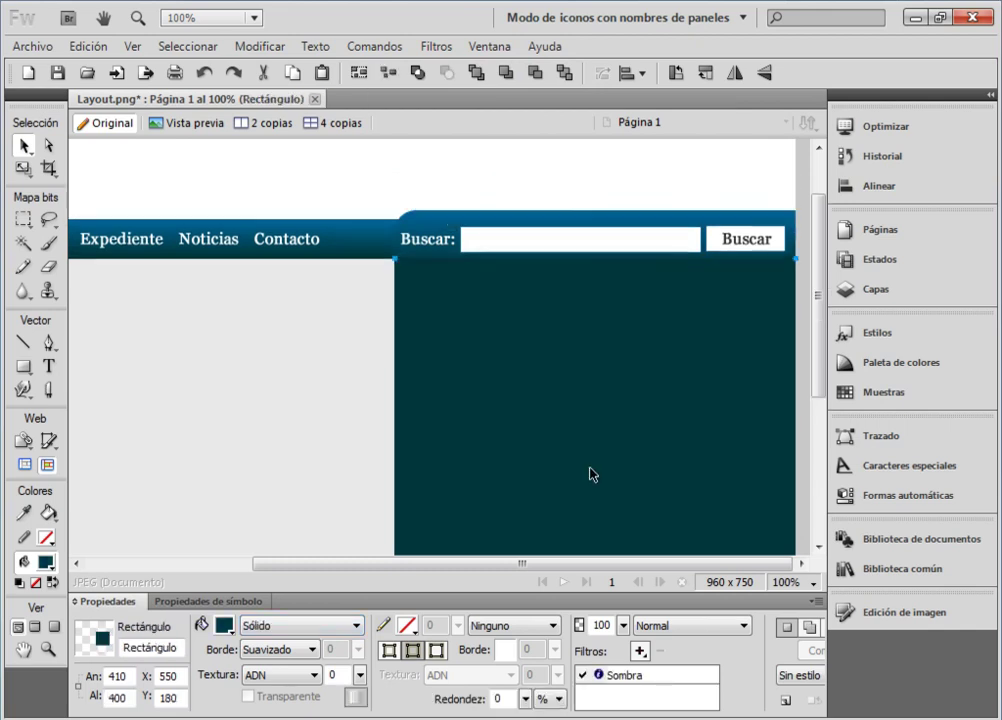
Recolour the panel's solid fill by sampling teal shades from the navigation and search bar gradient, ending near the lower edge, and deselect it
click(232, 627)
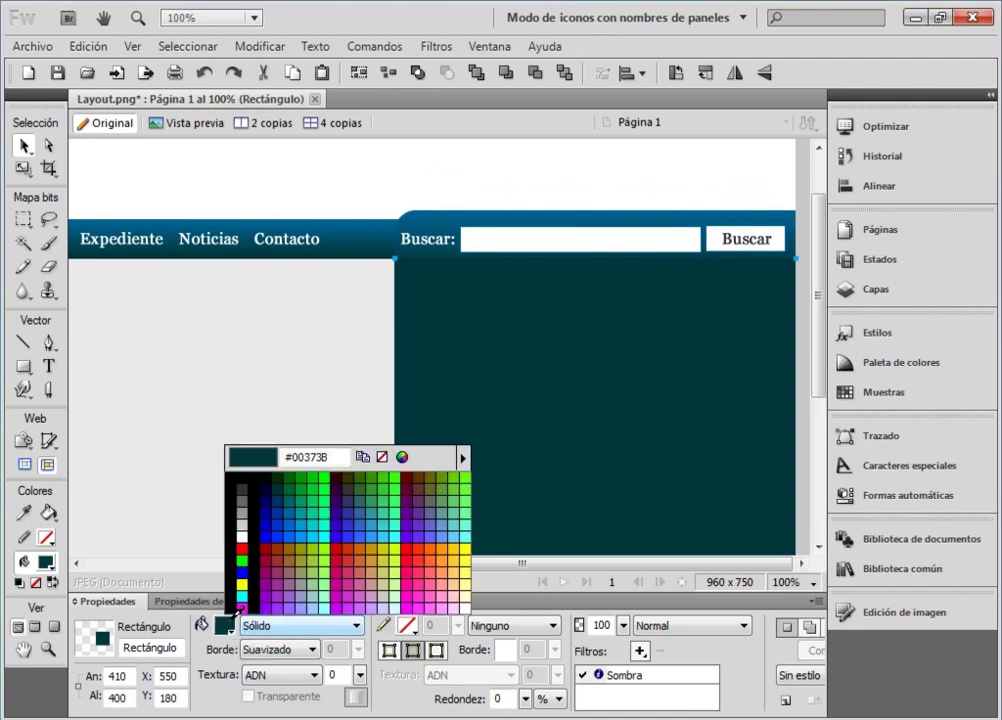
click(373, 243)
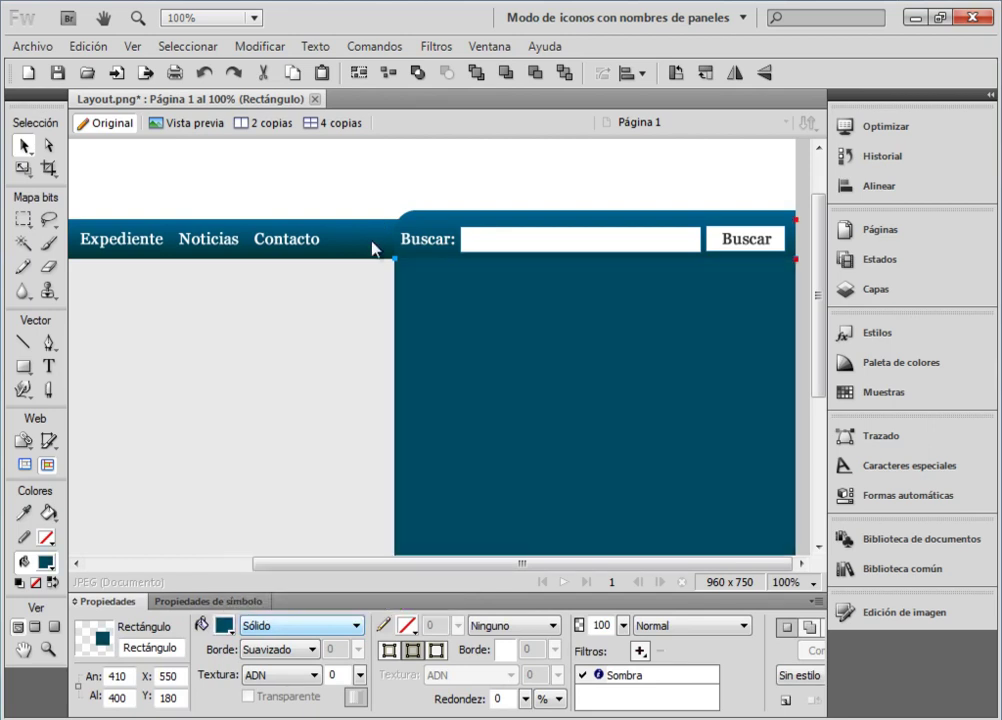
click(223, 626)
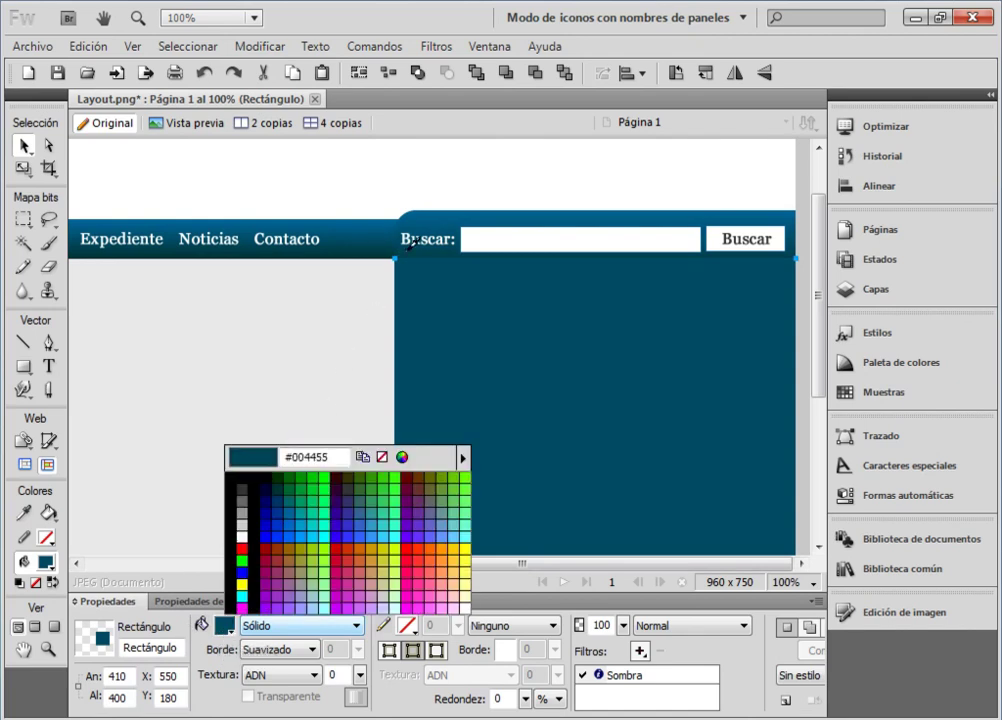
click(409, 244)
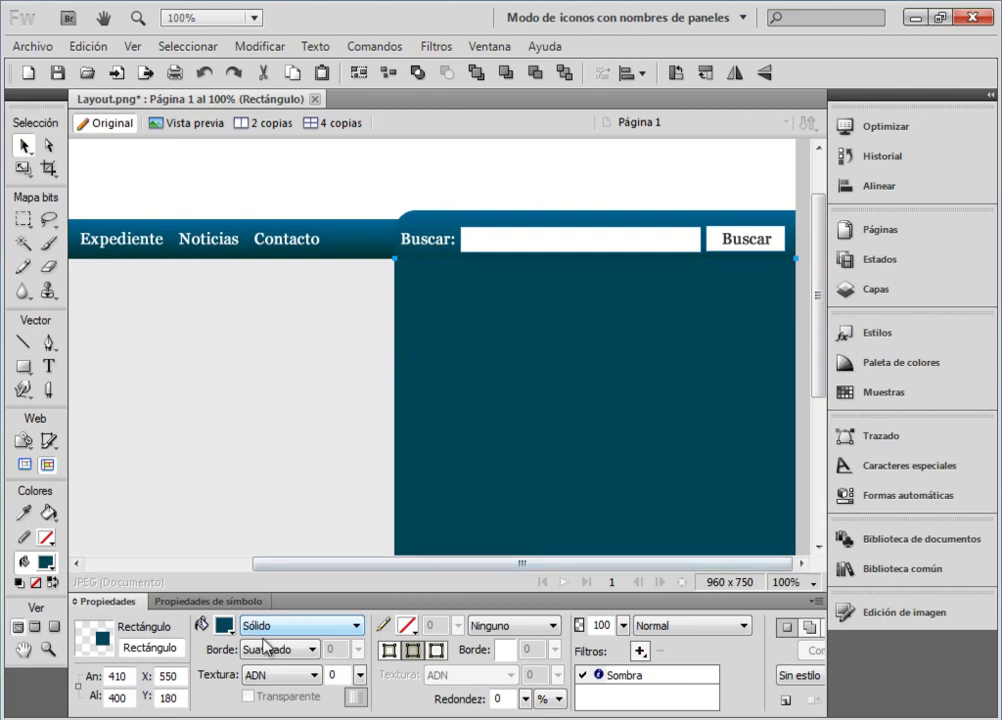
click(226, 625)
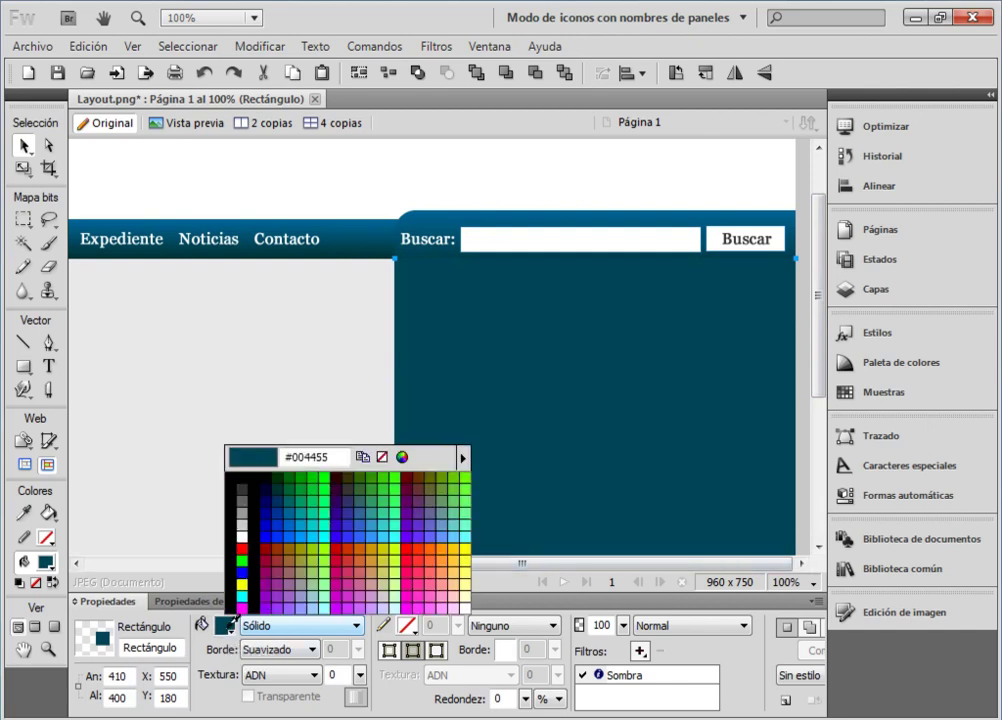
click(389, 252)
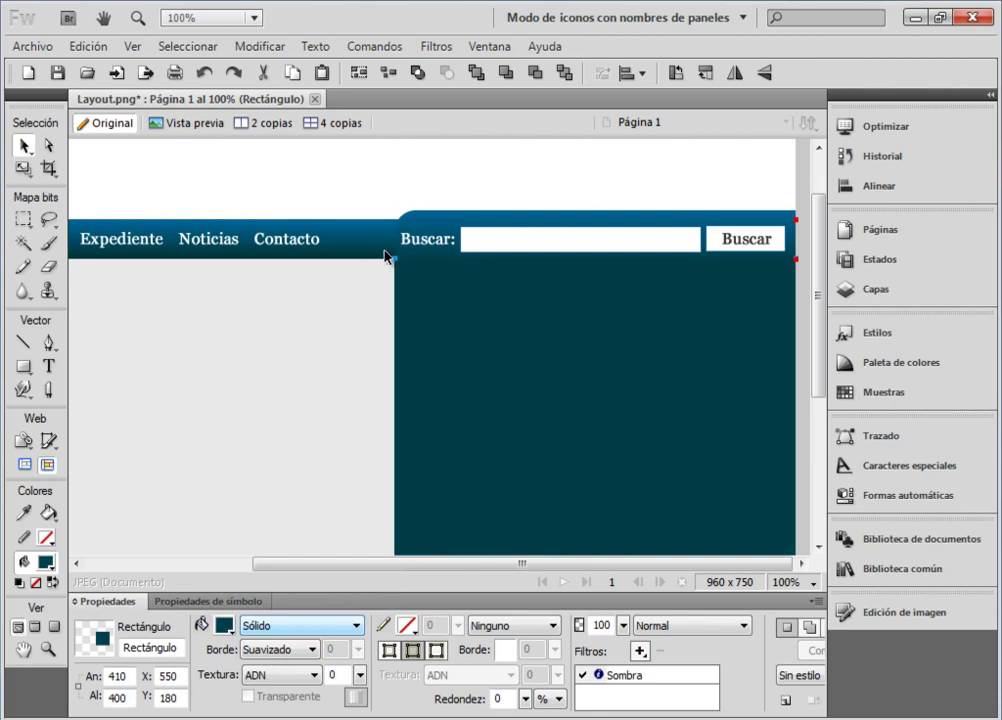
mouse_move(816, 239)
mouse_down()
mouse_move(820, 352)
mouse_move(820, 254)
mouse_up()
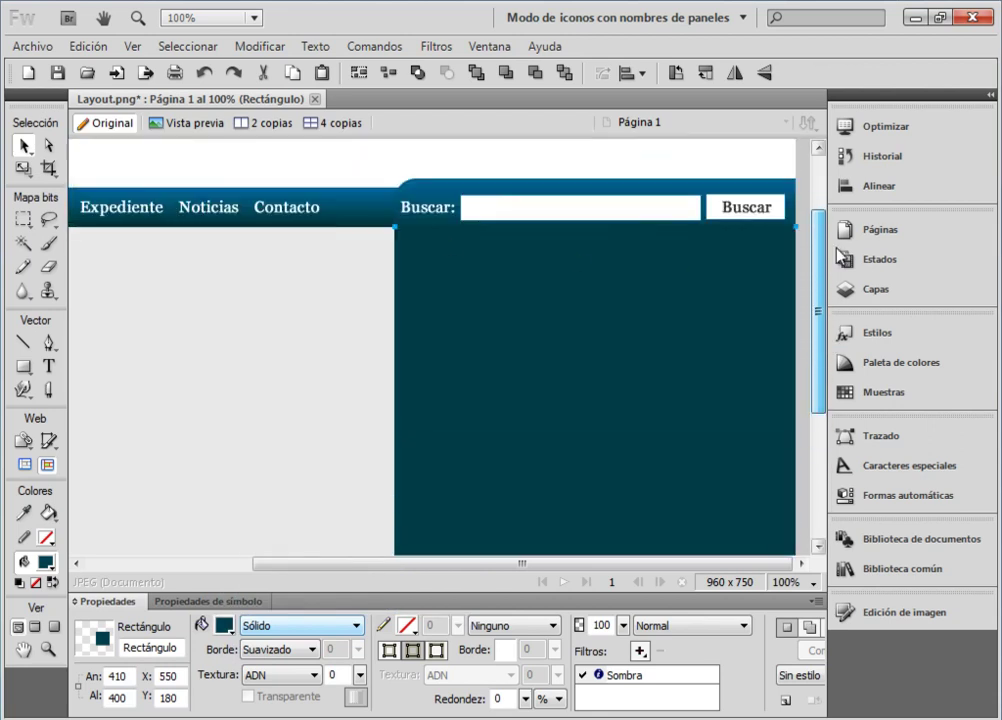
click(376, 364)
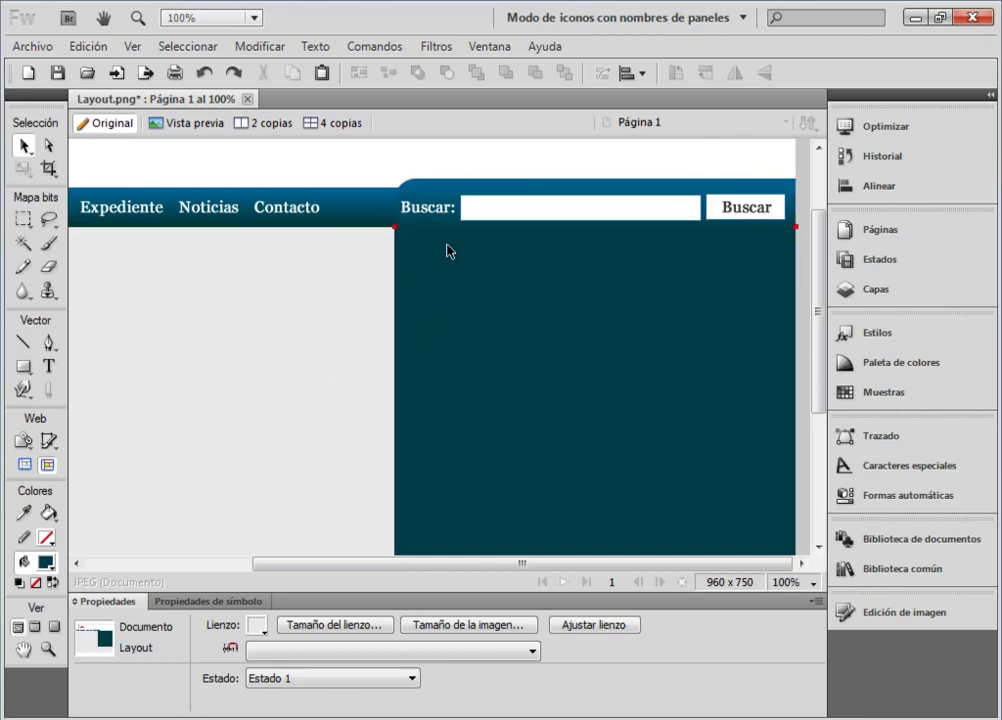
Examine how the header, navigation bar, search area and shadowed side panel look together across the whole layout
drag(821, 268, 845, 230)
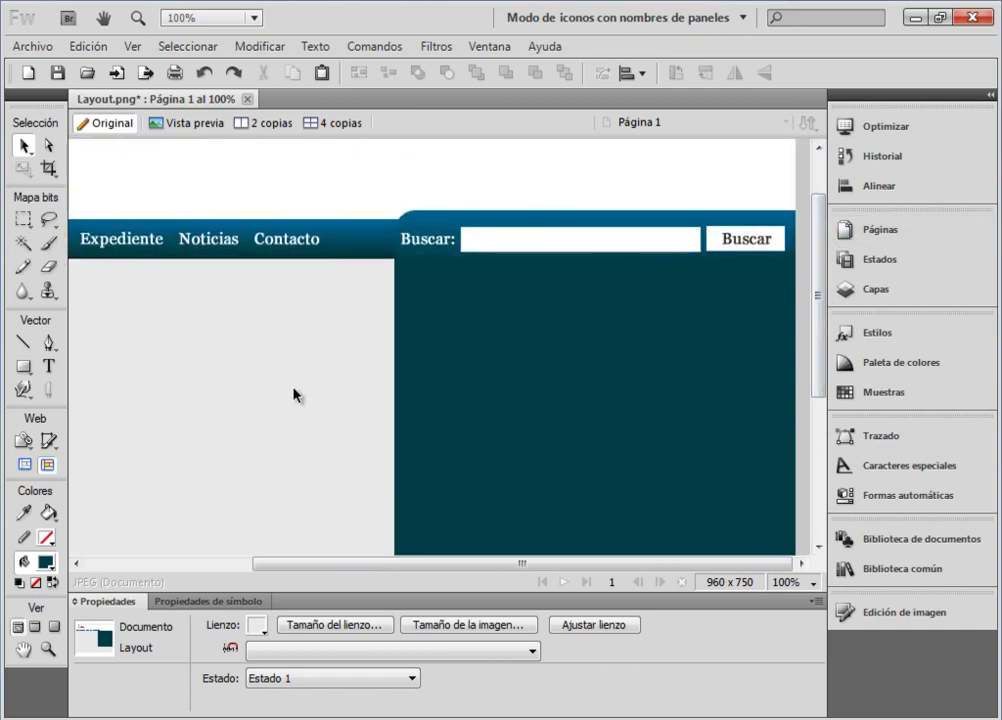
drag(817, 286, 878, 285)
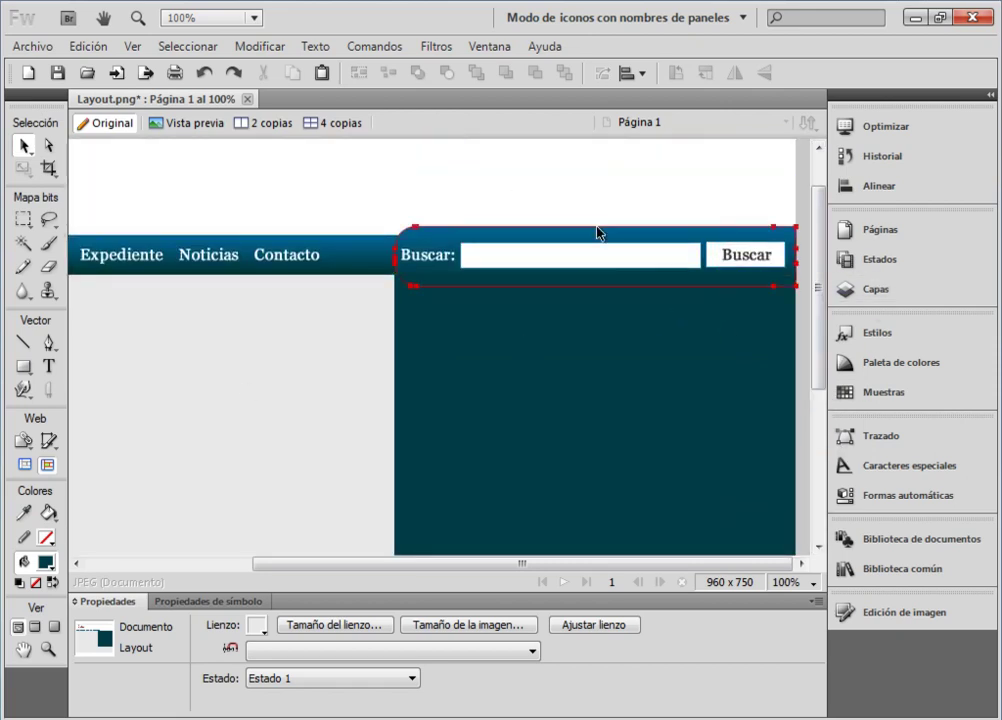
click(596, 196)
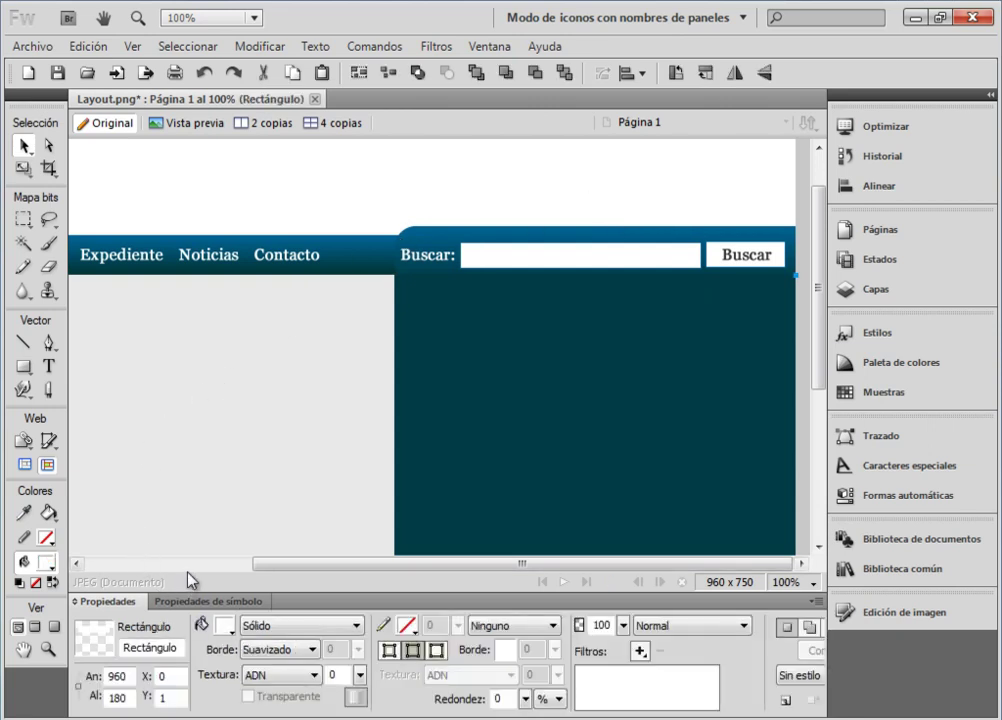
scroll(186, 575, left, 3)
scroll(162, 582, left, 3)
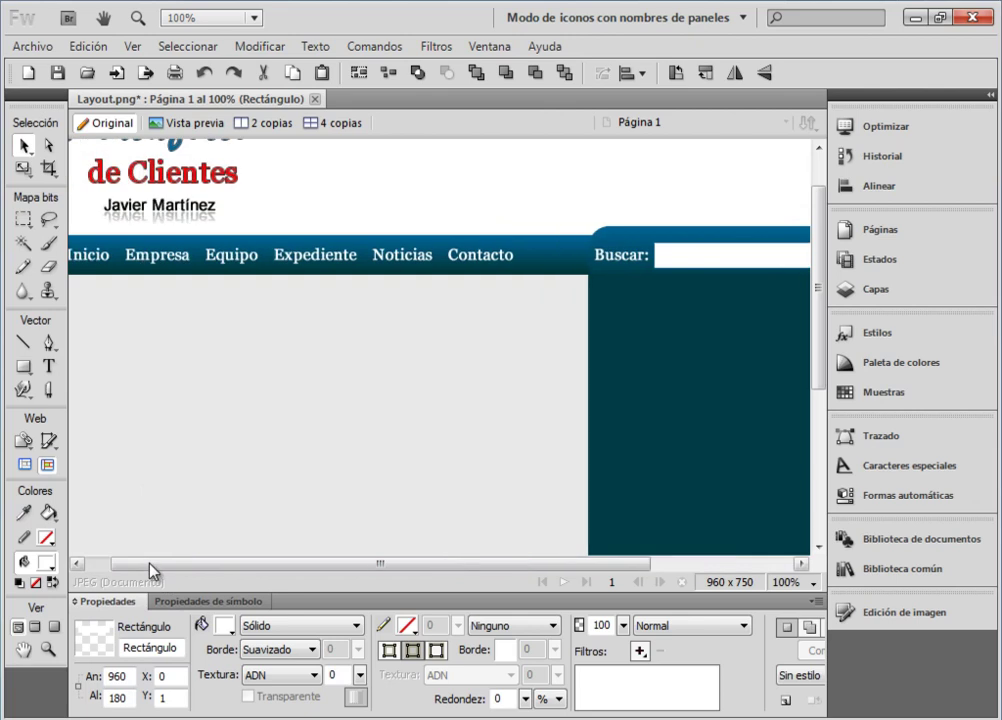
click(76, 563)
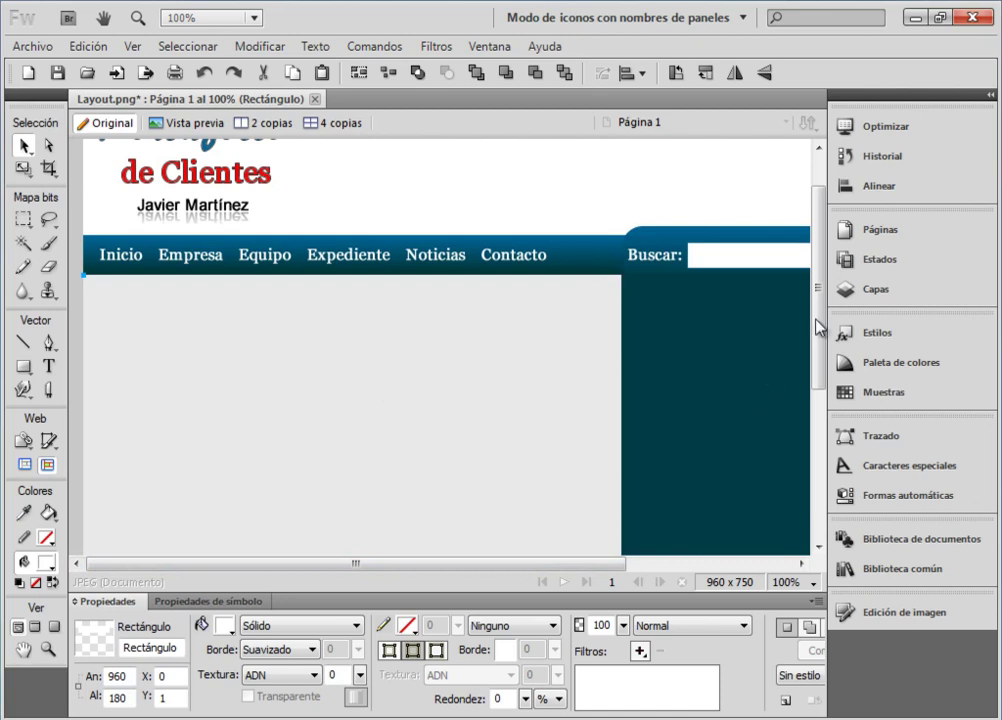
drag(826, 312, 798, 478)
mouse_move(626, 564)
mouse_down()
mouse_move(756, 559)
mouse_move(772, 566)
mouse_move(776, 586)
mouse_move(773, 566)
mouse_move(783, 563)
mouse_move(613, 559)
mouse_move(621, 560)
mouse_up()
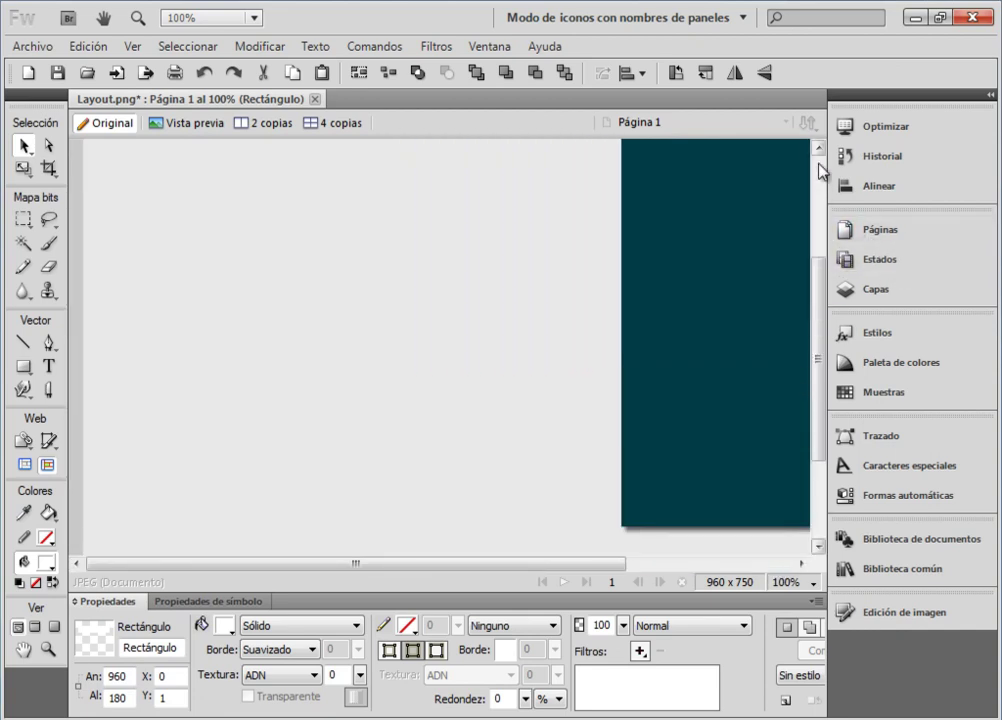
click(820, 168)
click(820, 168)
click(554, 372)
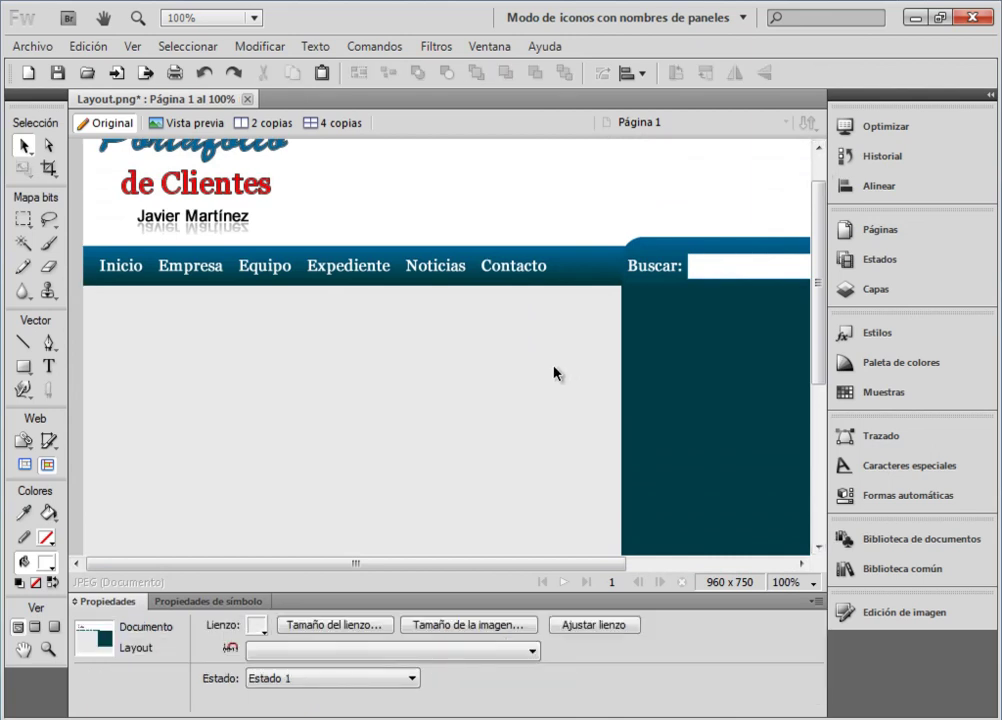
scroll(554, 372, right, 5)
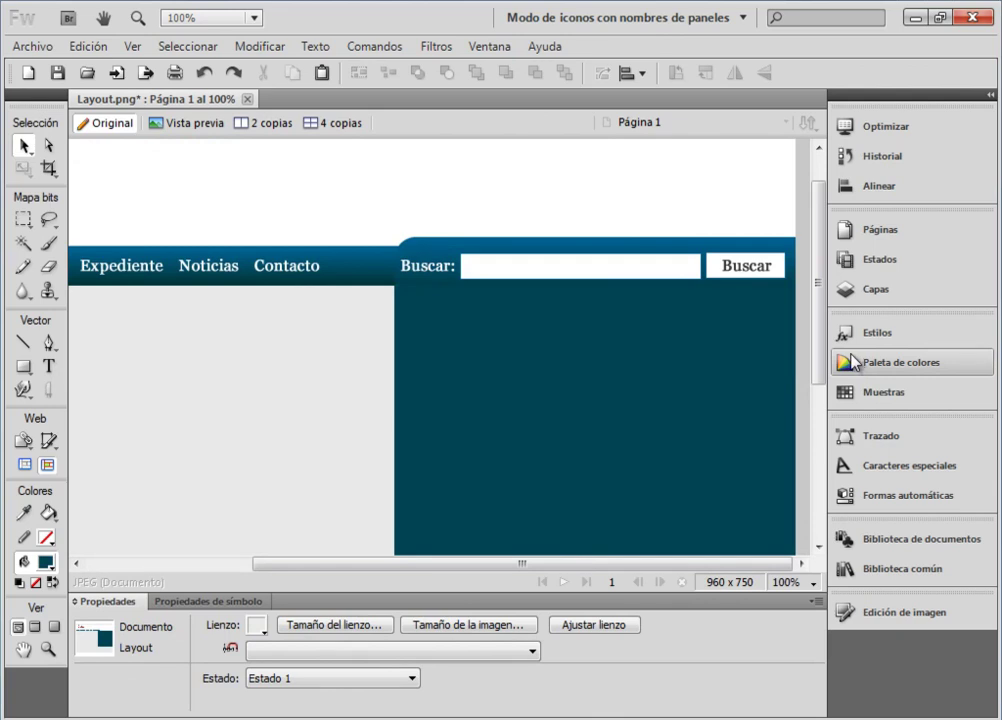
drag(819, 313, 846, 242)
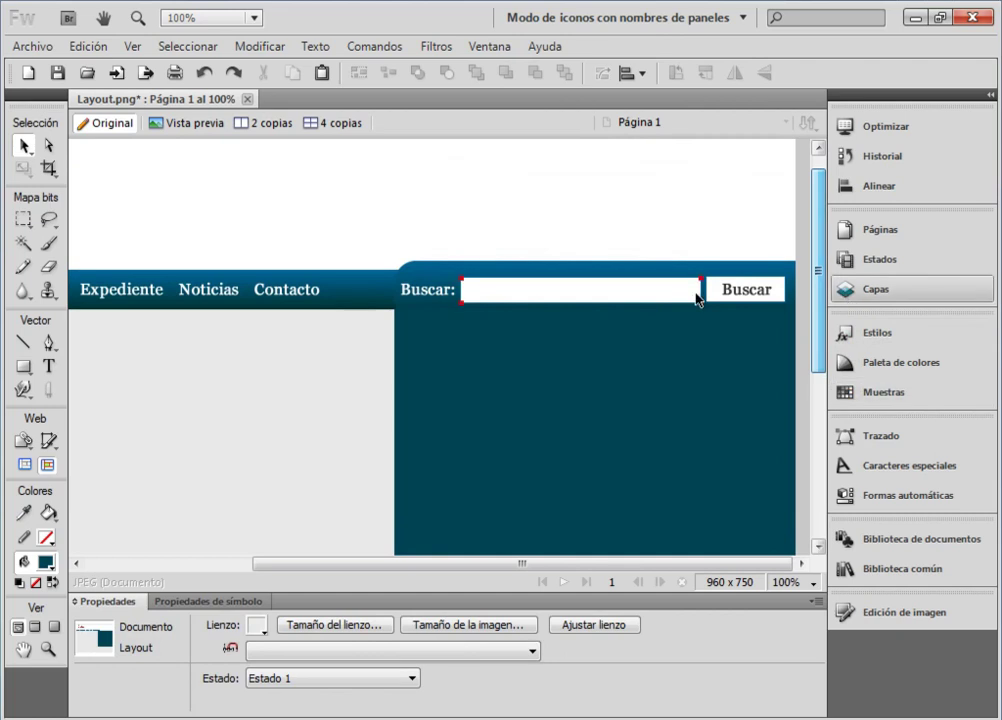